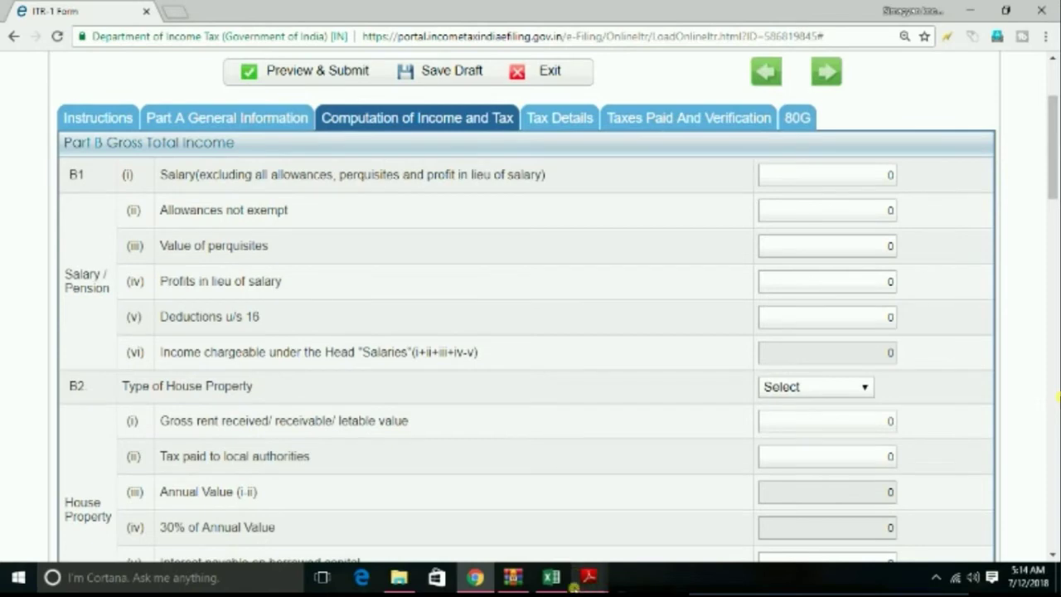
Copy the salary amount 267290 from the Excel ITR-1 workbook into the Salary field of the online form in Chrome
click(552, 577)
double_click(900, 416)
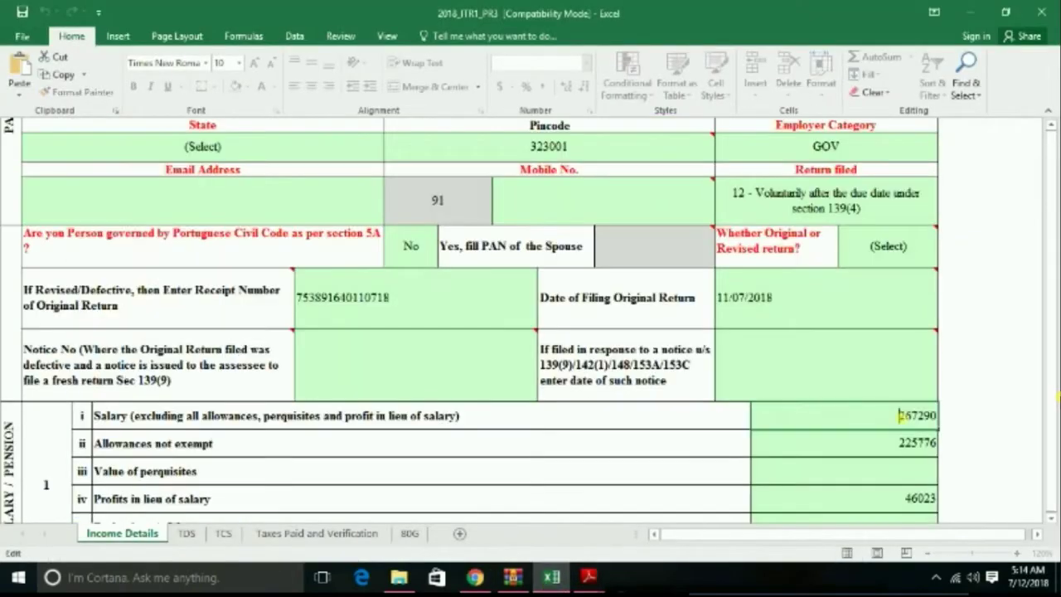
drag(901, 416, 940, 418)
key(ctrl+c)
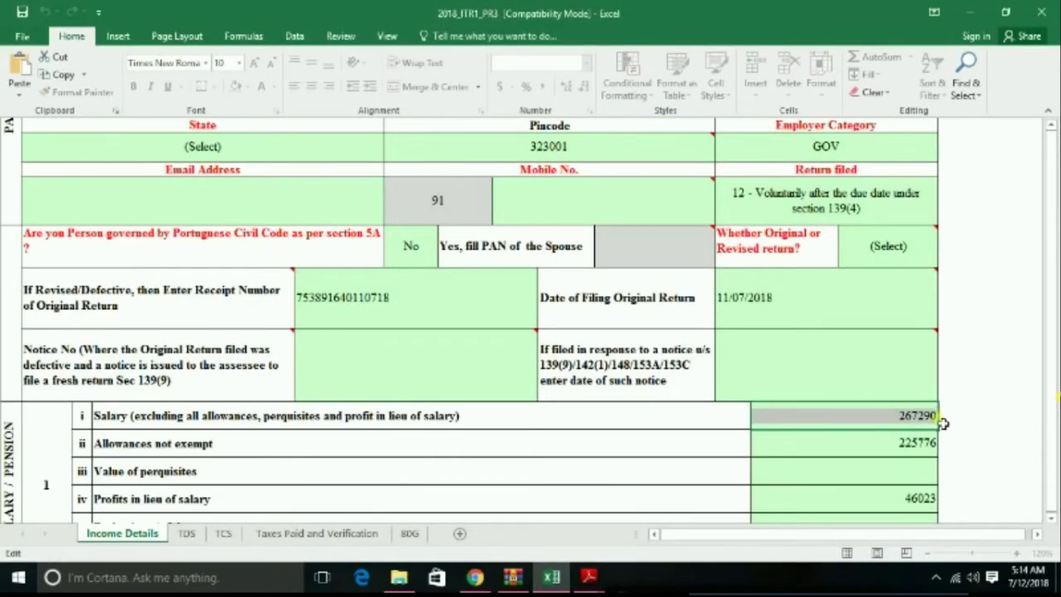
click(475, 578)
click(874, 180)
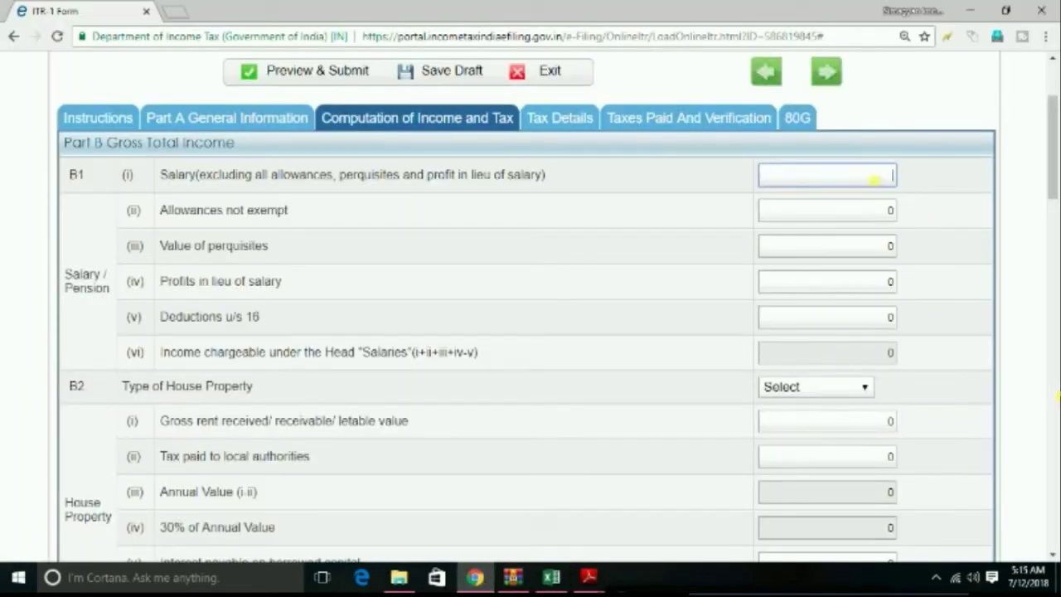
key(ctrl+v)
Transfer the Allowances not exempt amount, 225776, from the Excel workbook to the matching field of the online form in Chrome
click(553, 580)
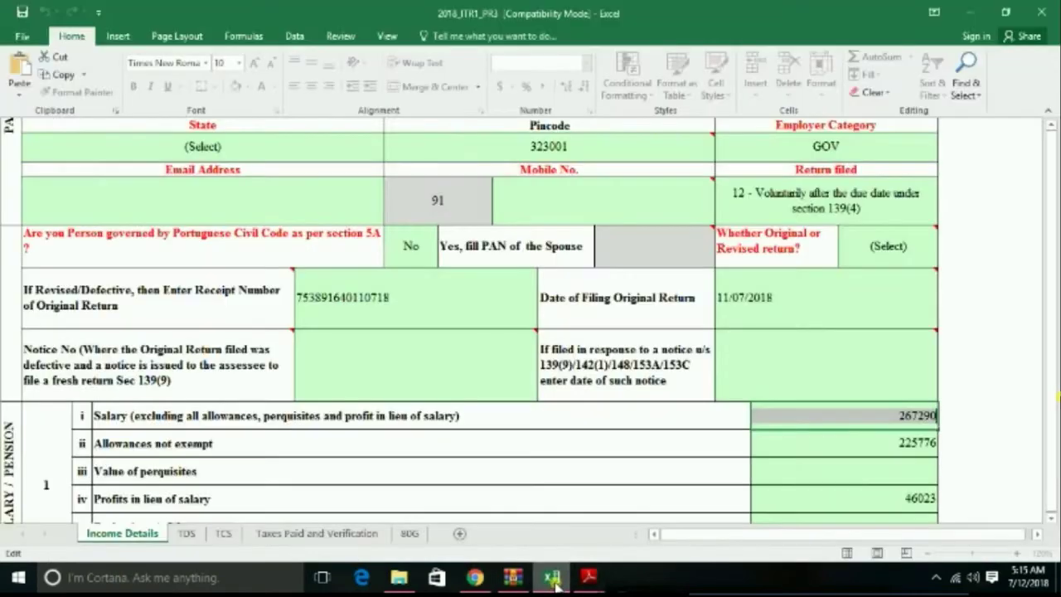
click(900, 449)
double_click(900, 449)
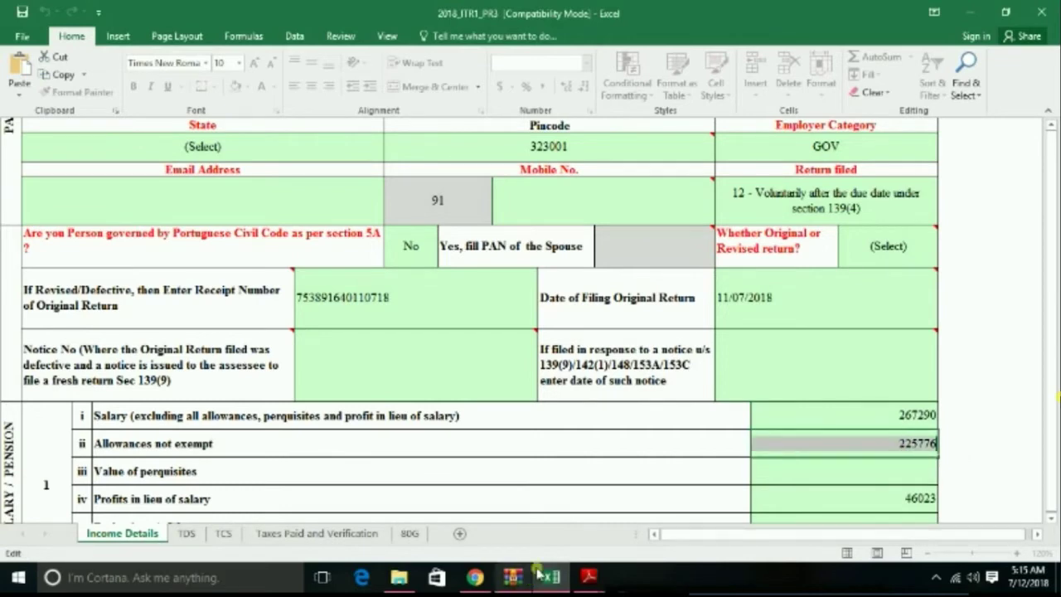
click(479, 580)
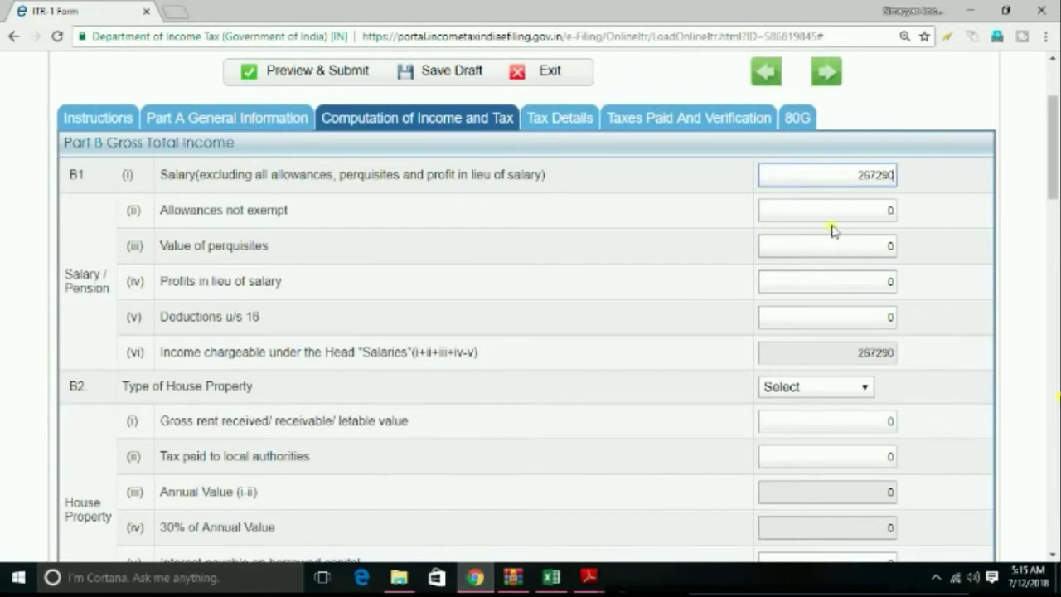
click(886, 211)
text(225776)
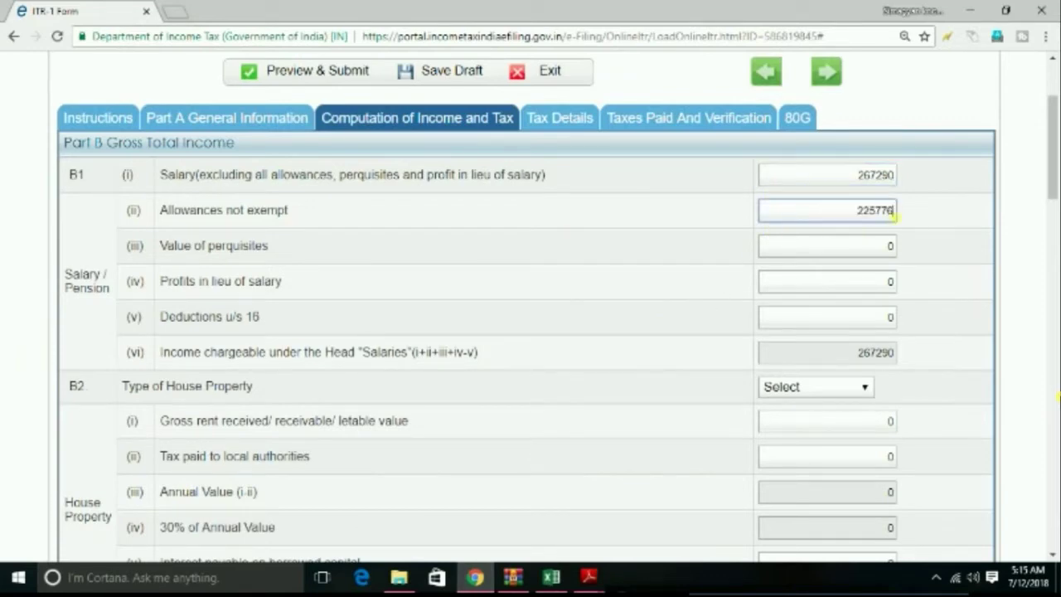
Transfer the Profits in lieu of salary amount, 46023, from the Excel workbook to the matching field of the online form in Chrome
click(555, 578)
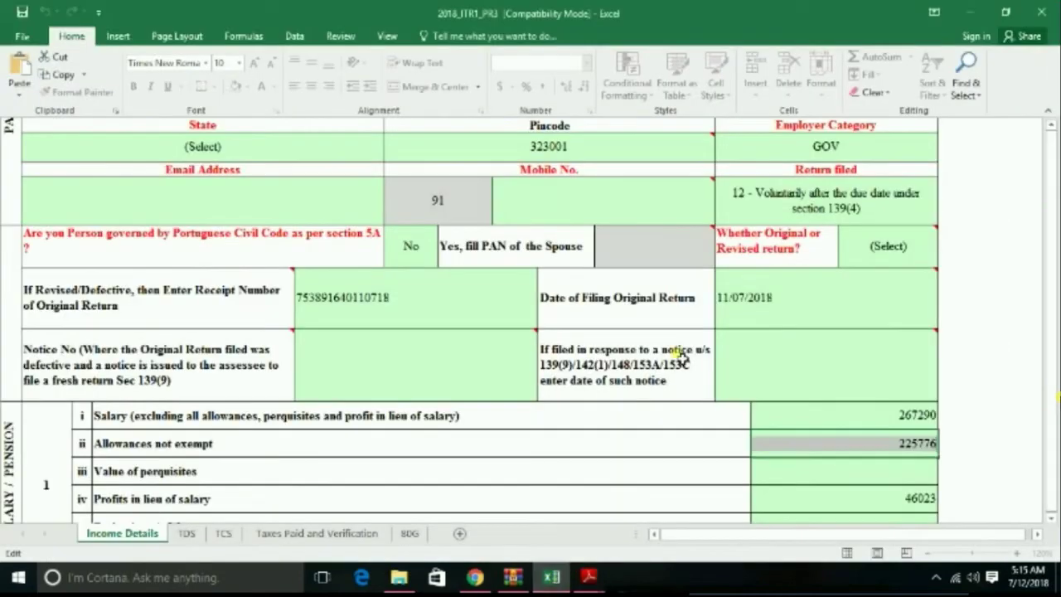
click(1053, 332)
scroll(874, 332, down, 6)
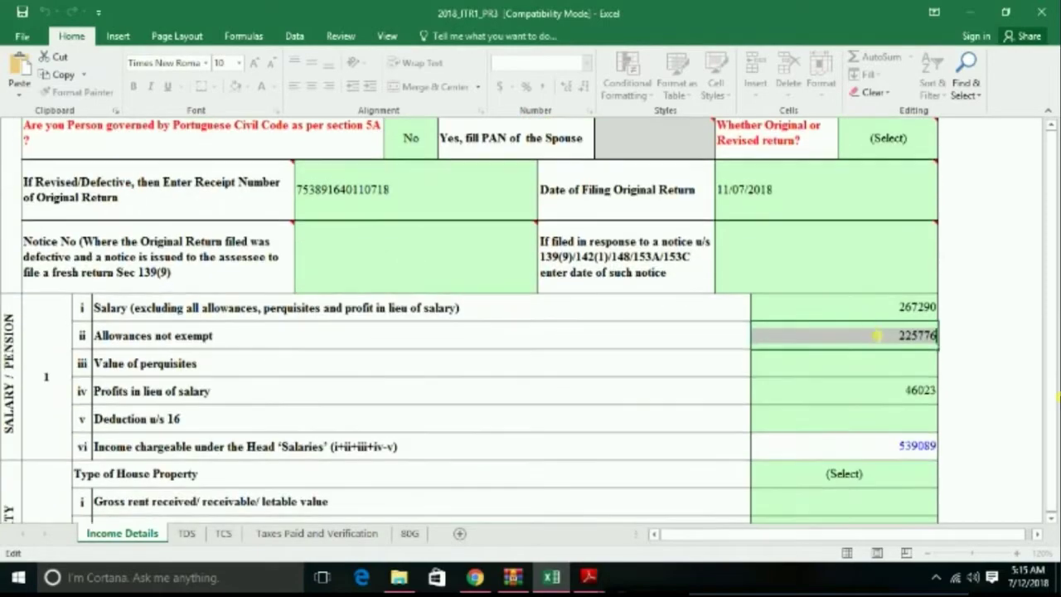
scroll(877, 335, down, 5)
scroll(876, 333, up, 3)
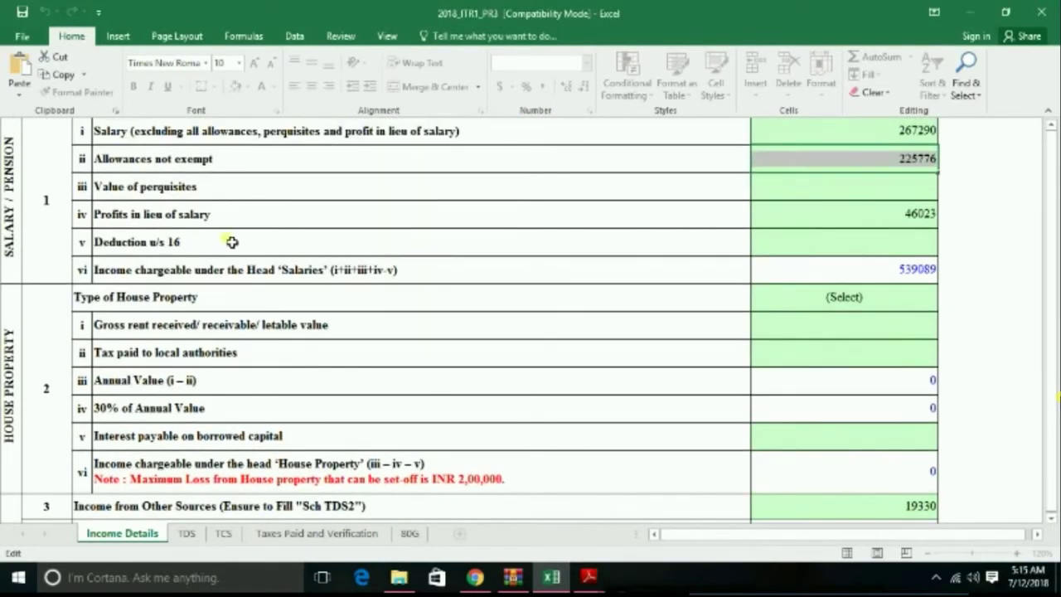
click(912, 217)
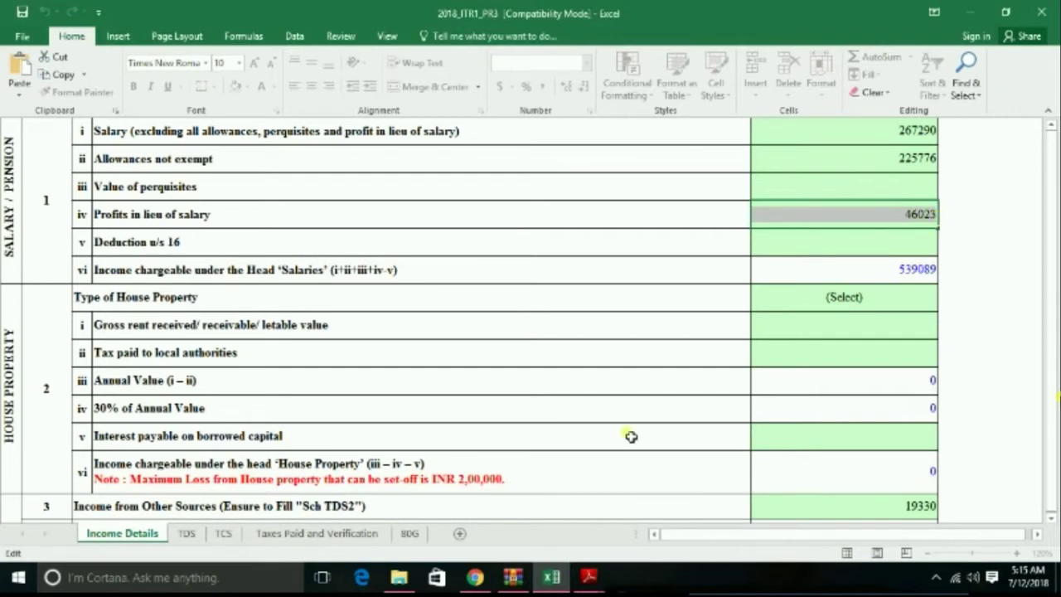
click(552, 578)
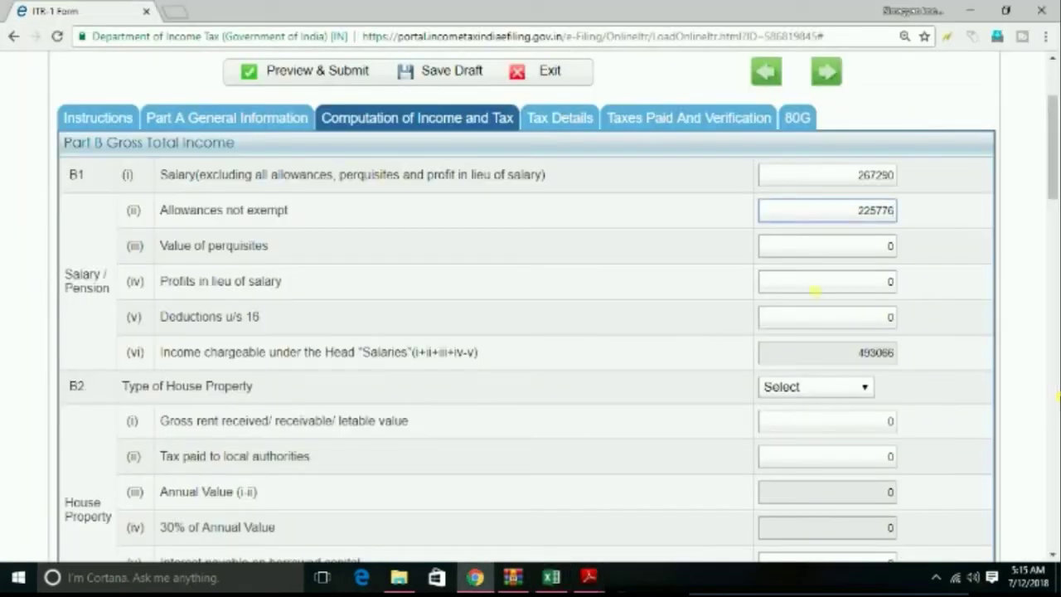
double_click(889, 282)
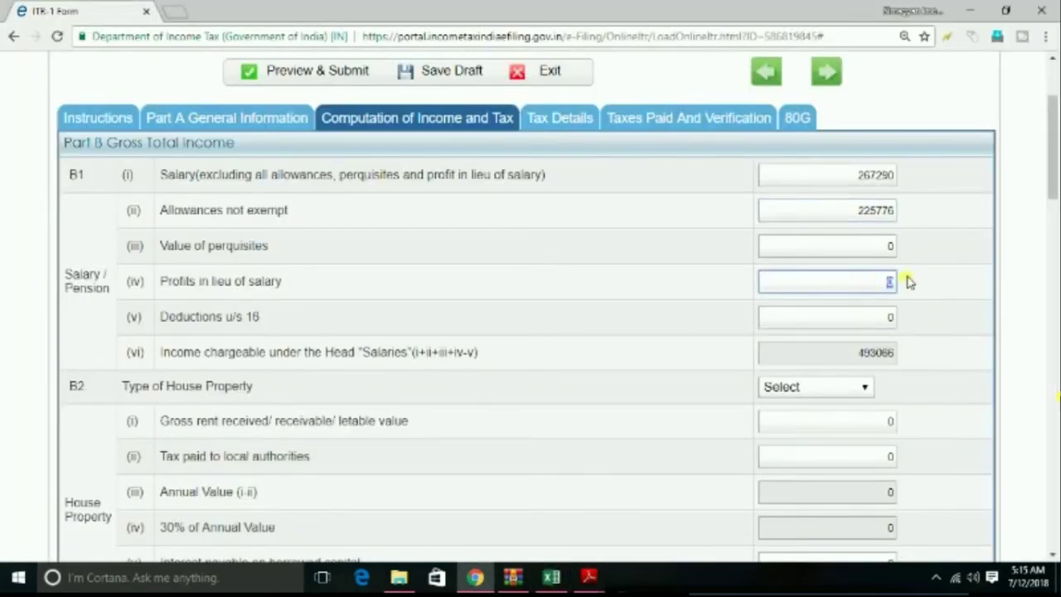
text(46023)
key(Tab)
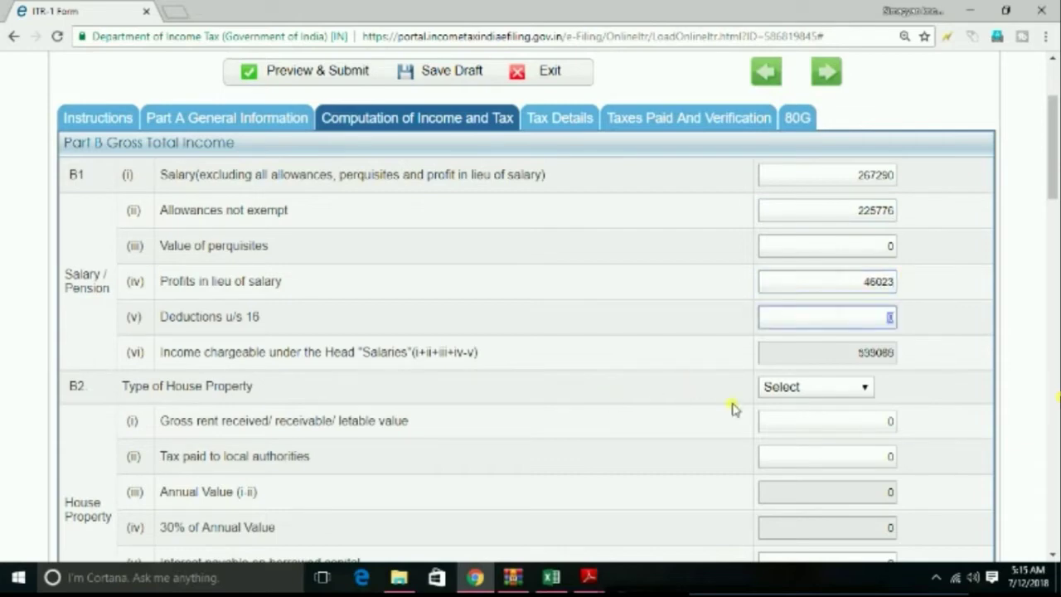
Transfer the Income from Other Sources amount, 19330, from the Excel workbook to field B3 of the online form in Chrome
scroll(610, 411, down, 3)
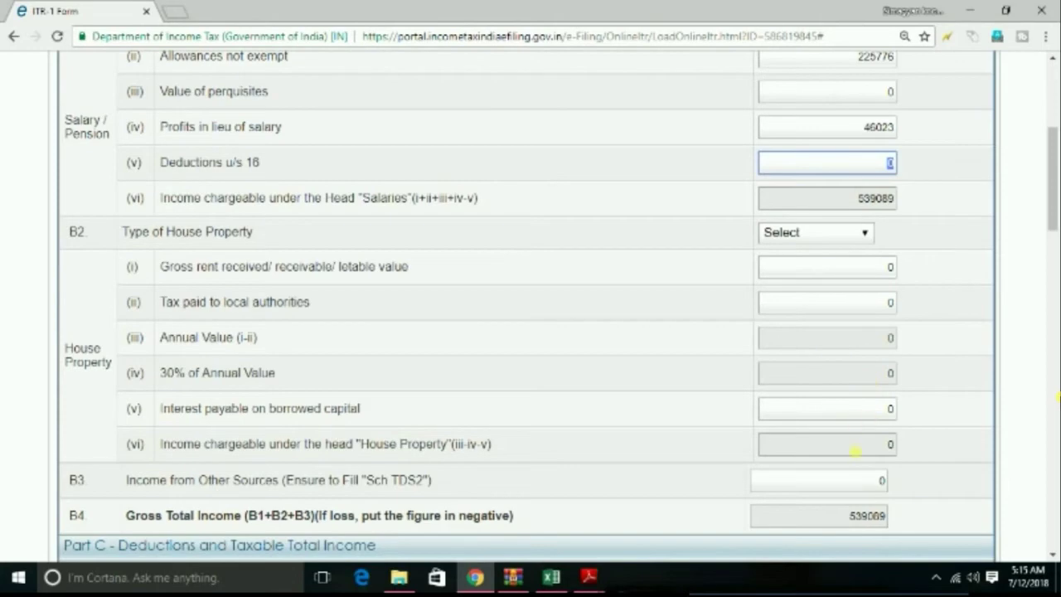
scroll(701, 419, down, 3)
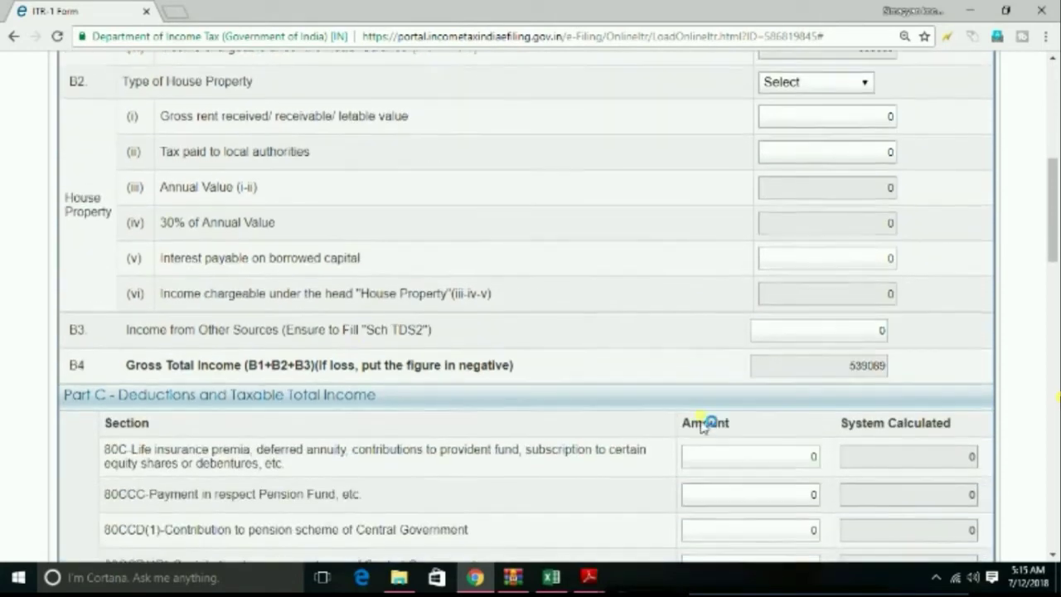
click(867, 329)
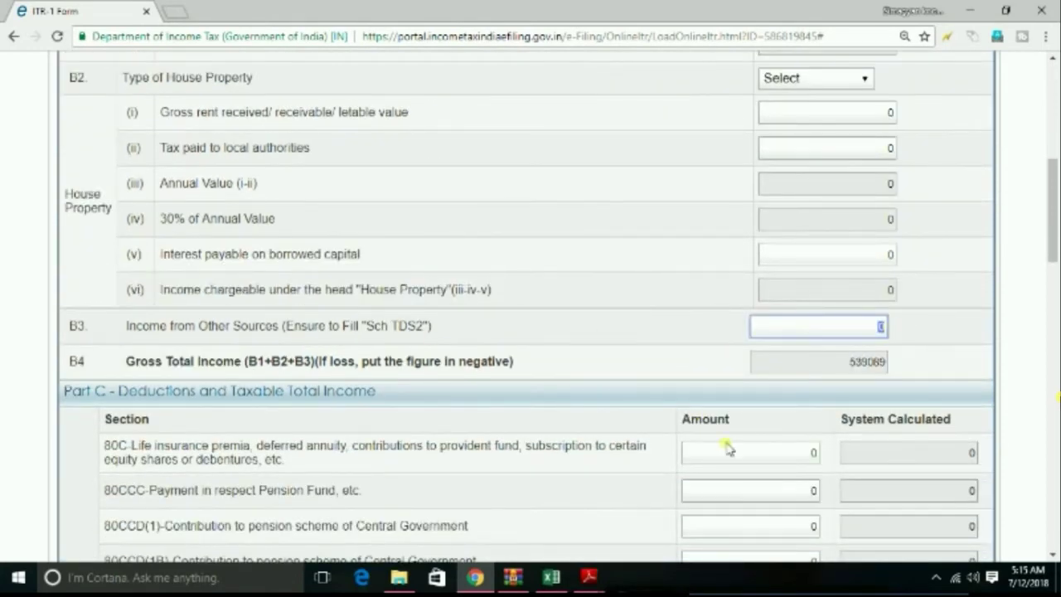
click(552, 577)
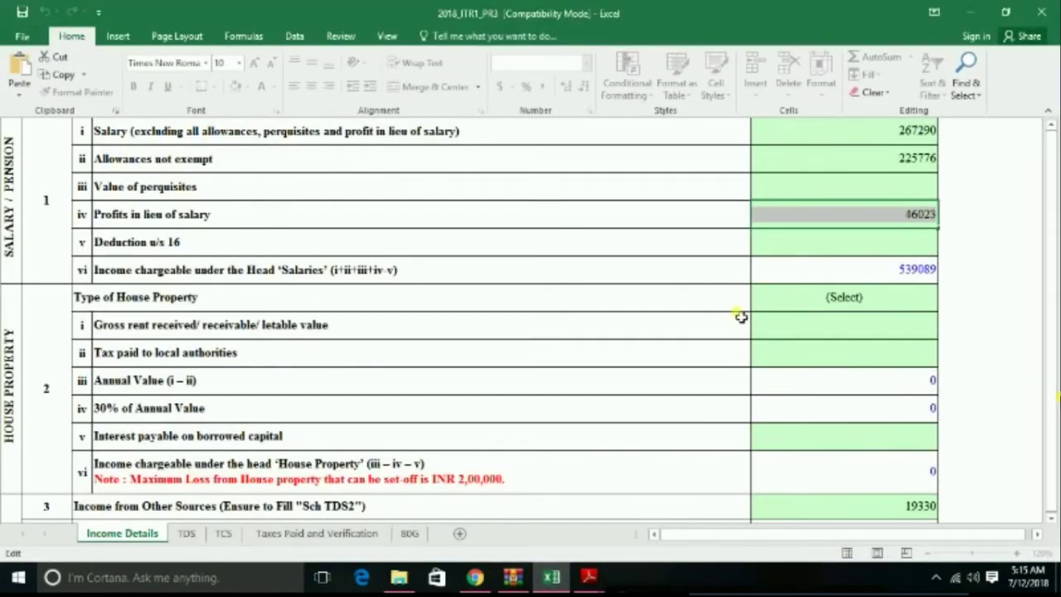
scroll(741, 317, down, 2)
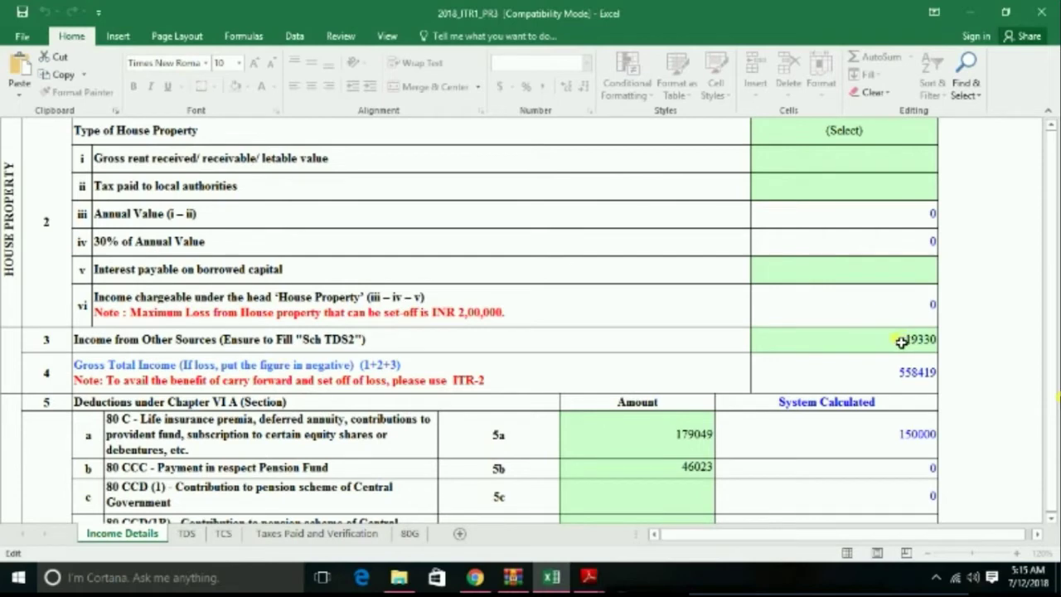
click(901, 342)
double_click(919, 340)
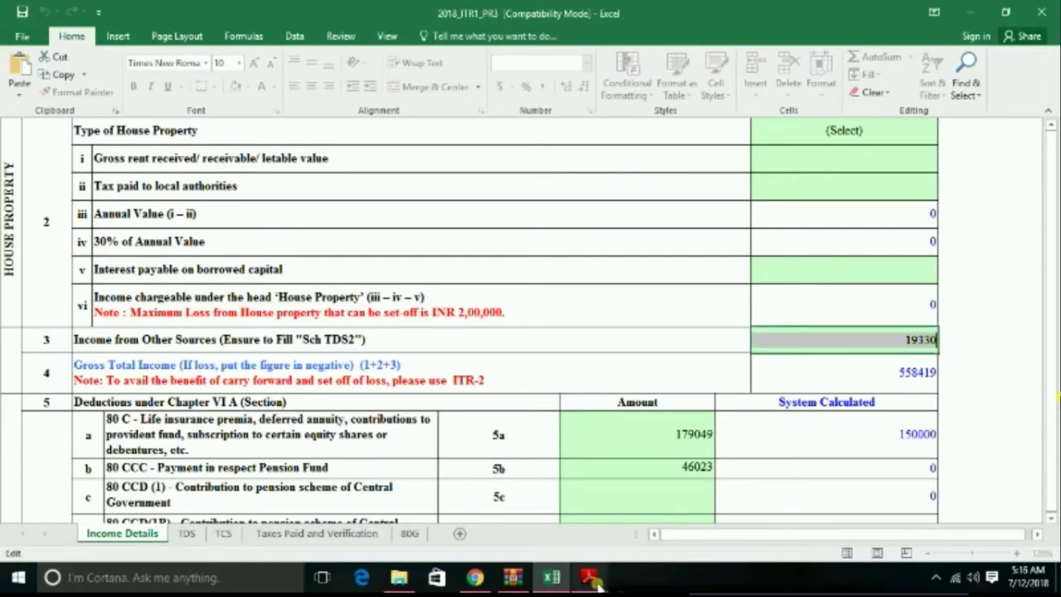
click(547, 580)
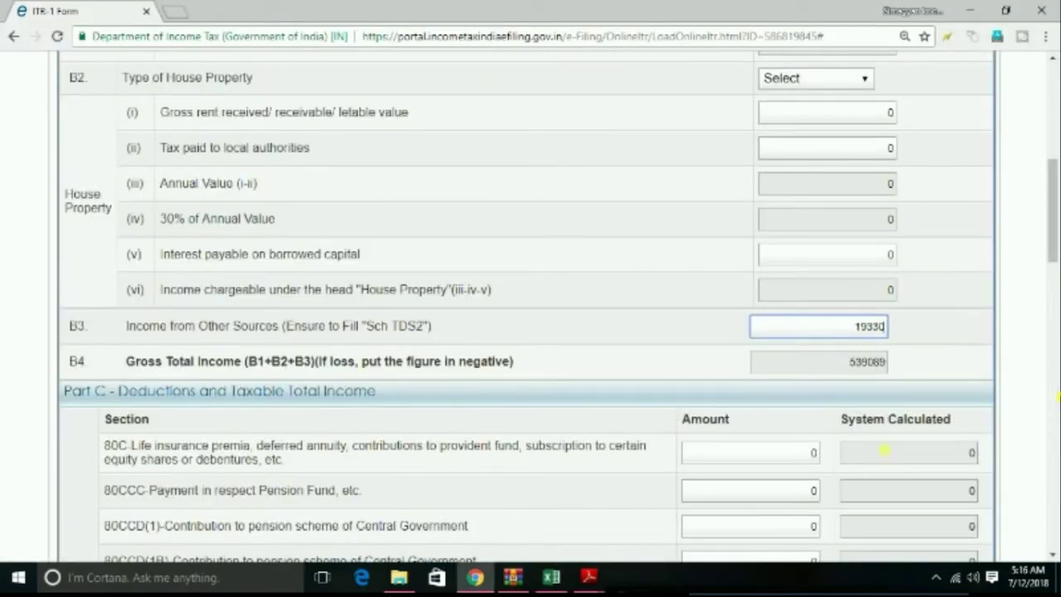
key(Tab)
Transfer the 80C deduction amount, 179049, from the Excel workbook to the 80C field of the online form's Part C in Chrome
scroll(894, 436, down, 3)
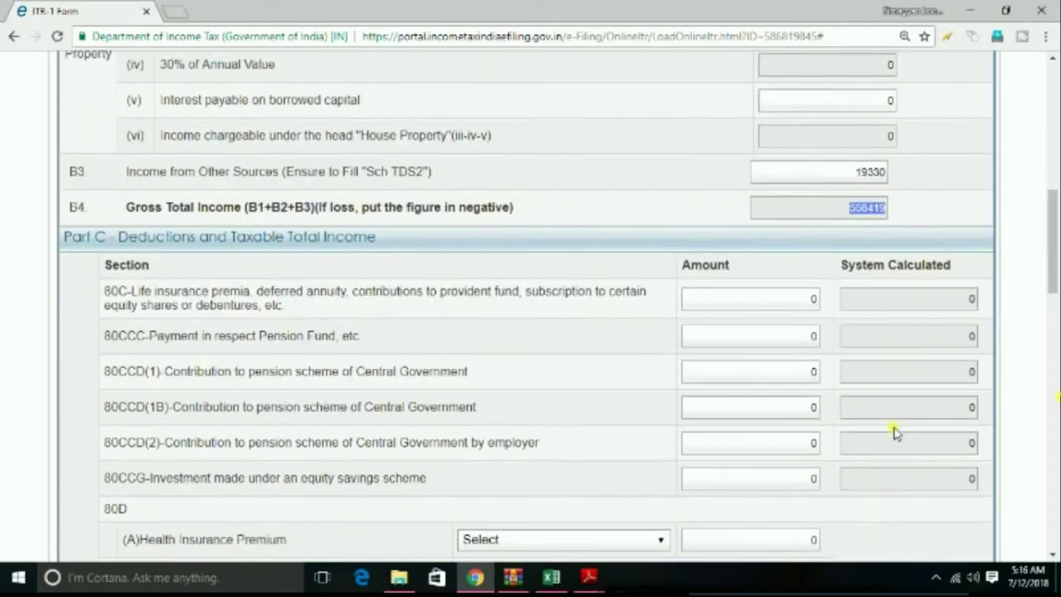
scroll(893, 433, down, 1)
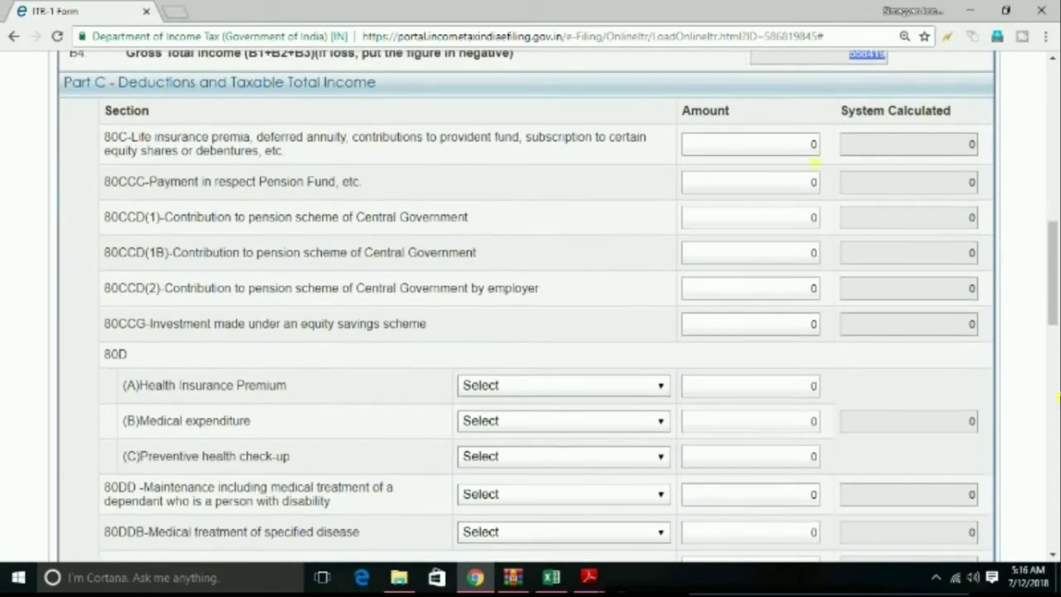
click(808, 147)
key(alt+Tab)
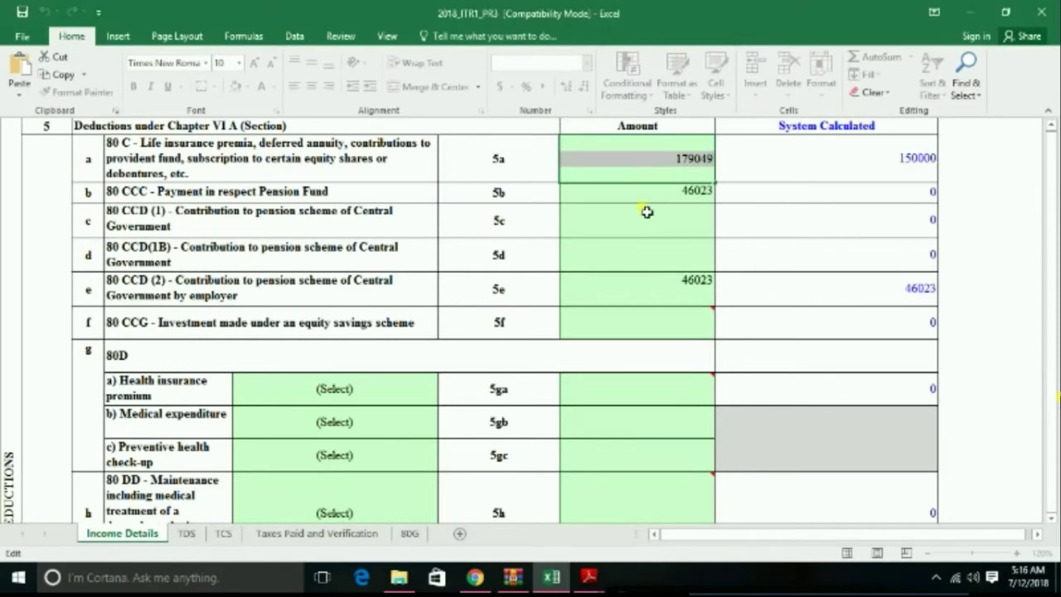
key(alt+Tab)
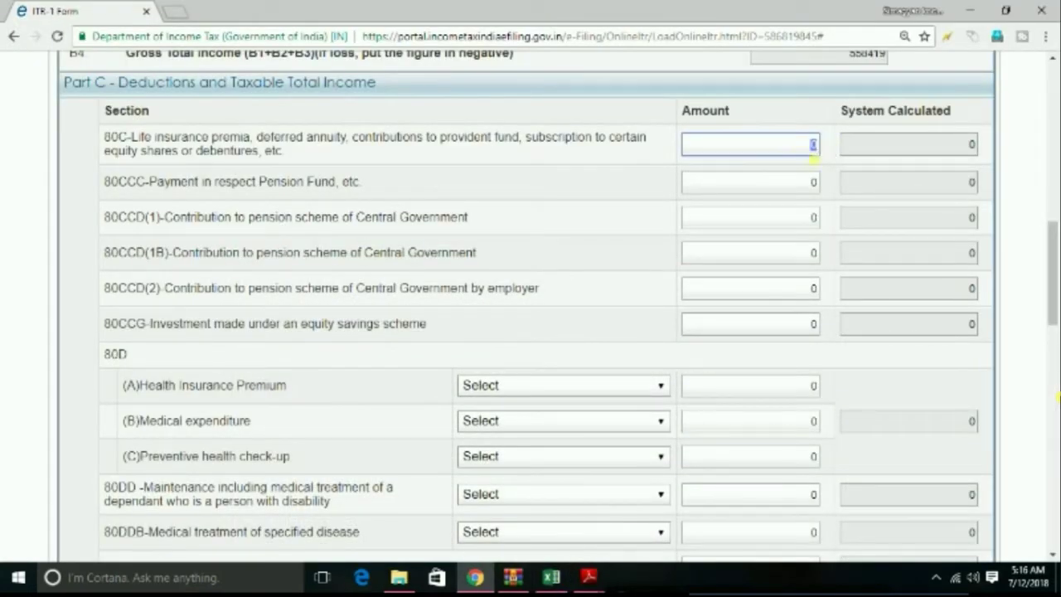
text(179049)
Transfer the 80CCC pension fund payment, 46023, from the Excel workbook to the 80CCC field of the online form in Chrome
click(550, 579)
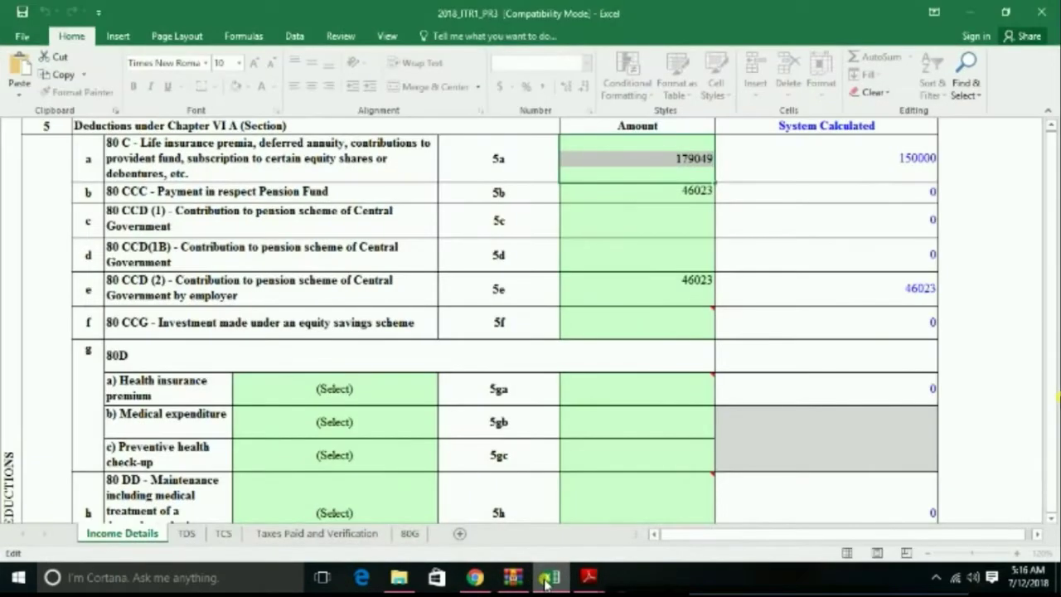
click(678, 190)
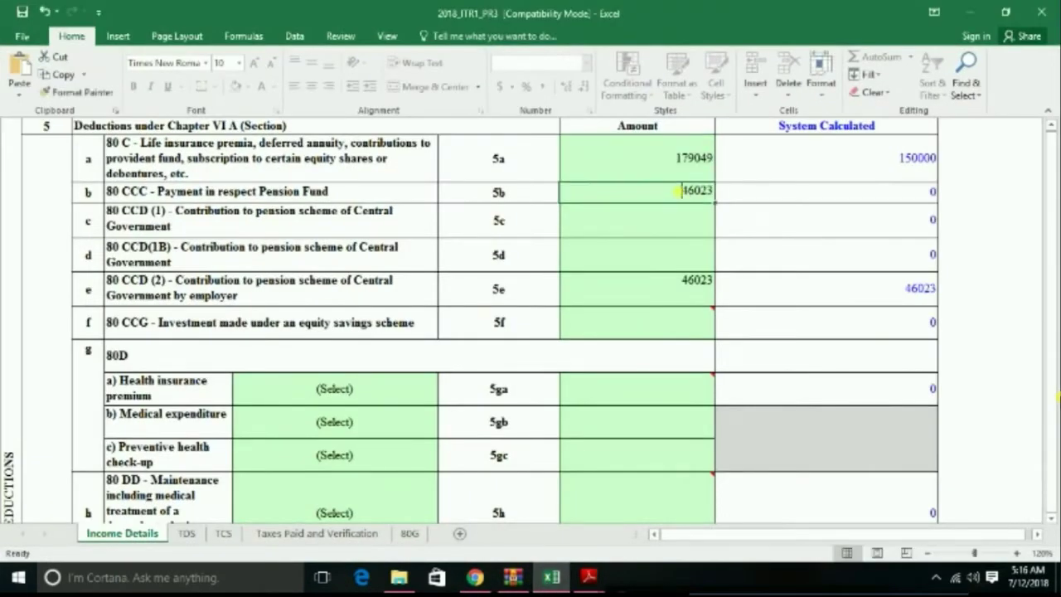
double_click(678, 191)
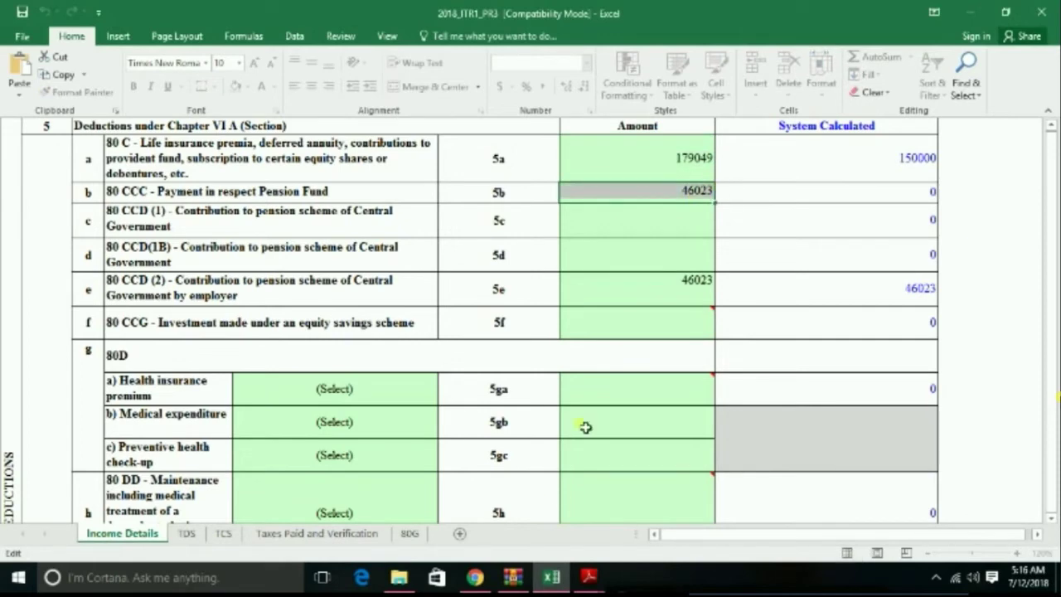
click(559, 585)
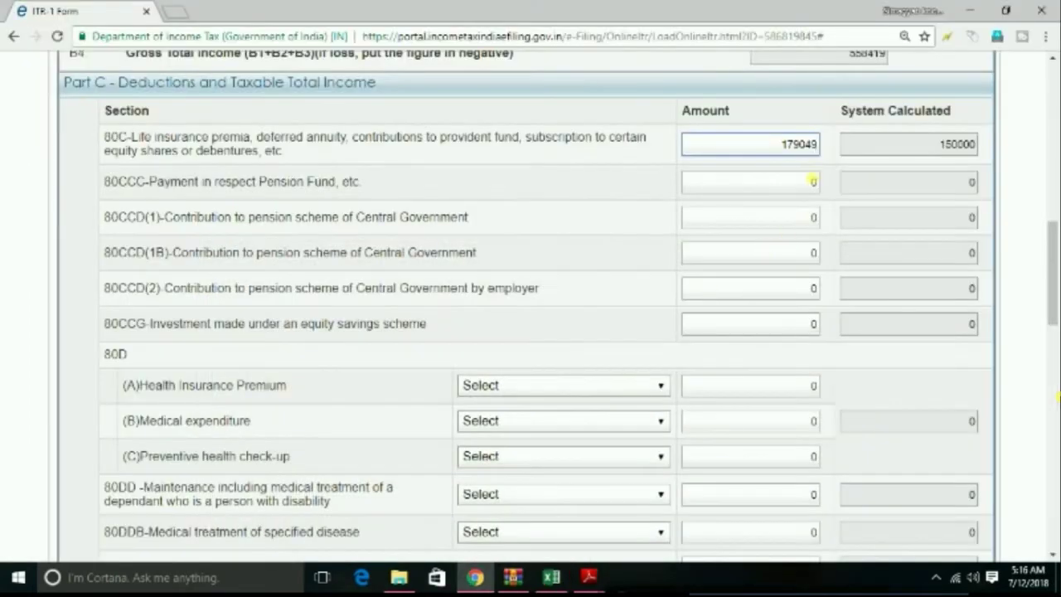
double_click(812, 182)
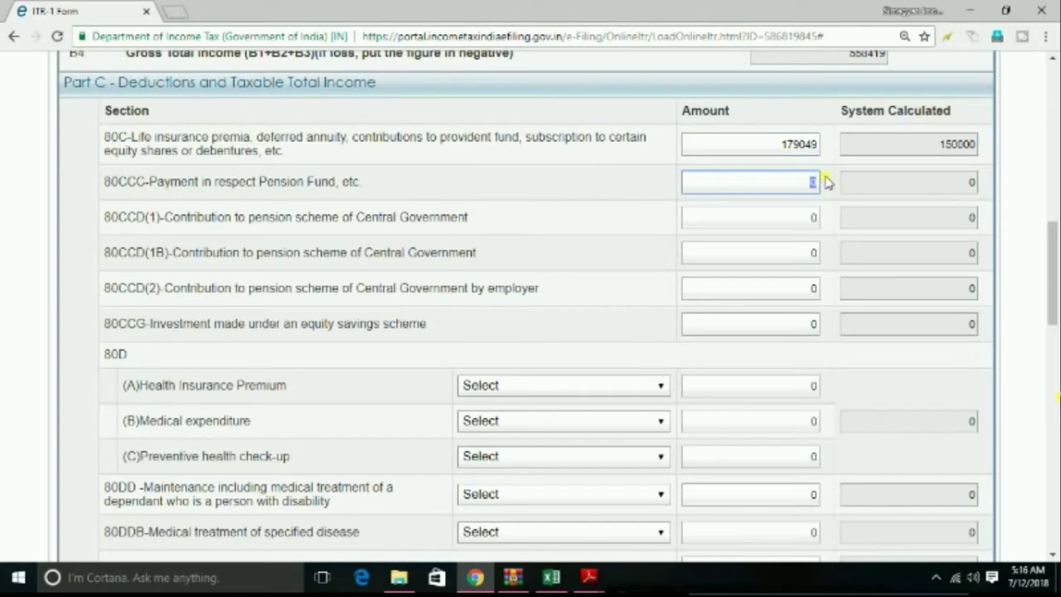
text(46023)
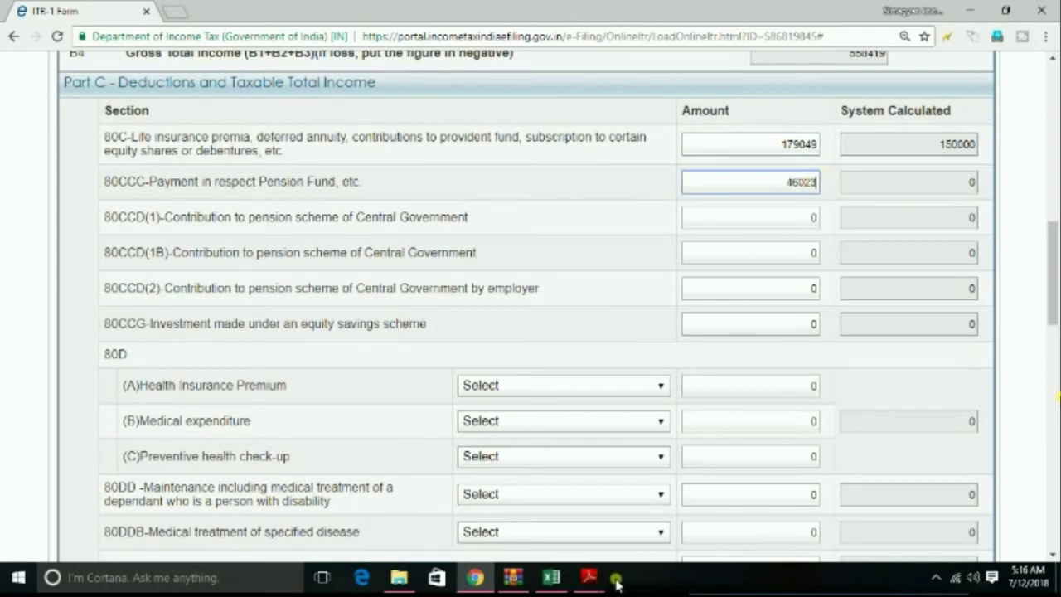
Transfer the 80CCD(2) employer pension contribution, 46023, from the Excel workbook to the 80CCD(2) field of the online form in Chrome
click(552, 577)
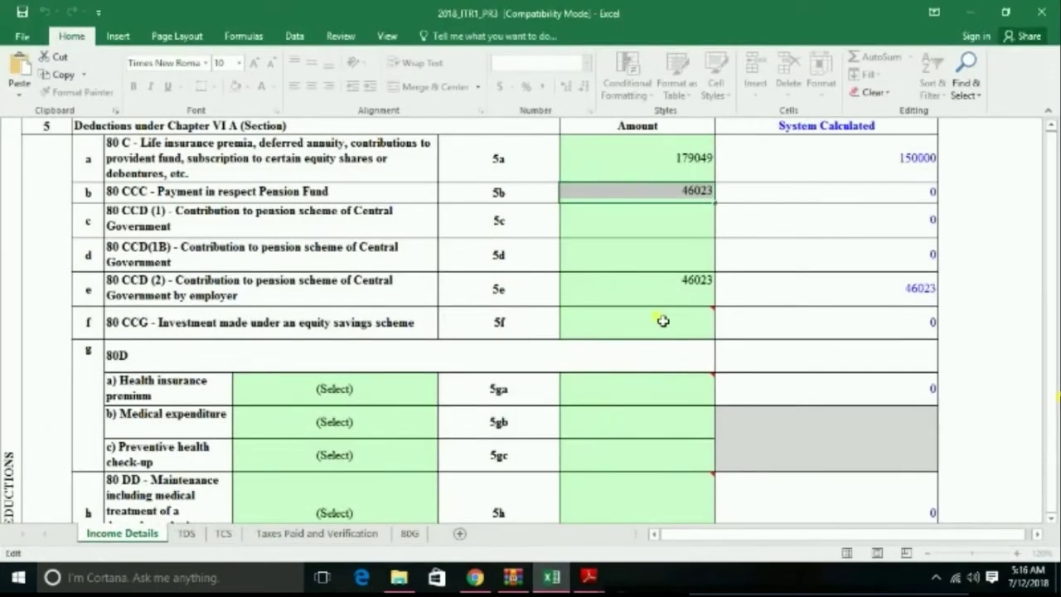
double_click(681, 283)
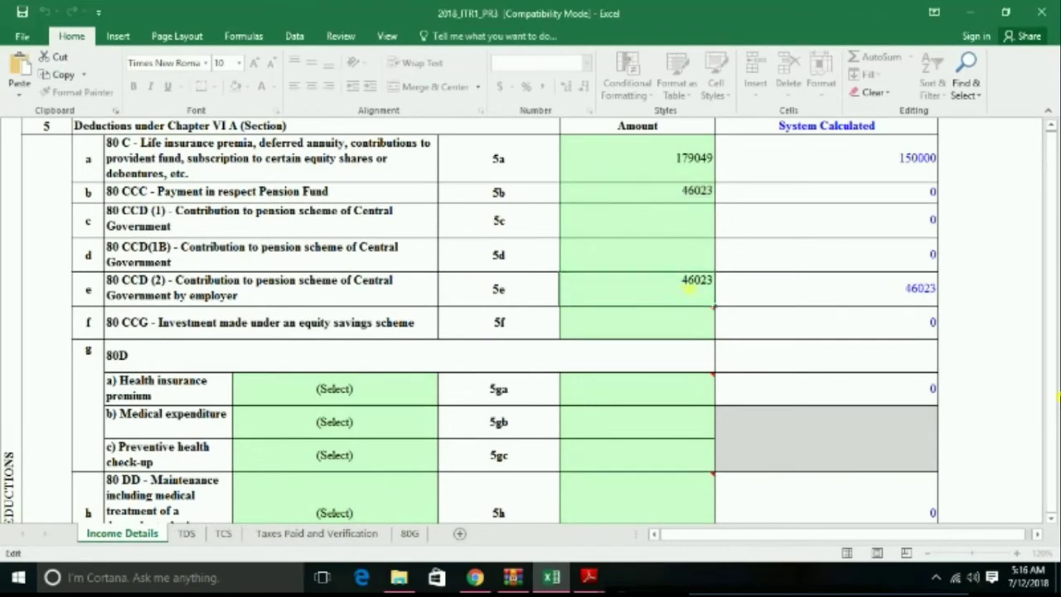
drag(688, 284, 728, 287)
key(ctrl+c)
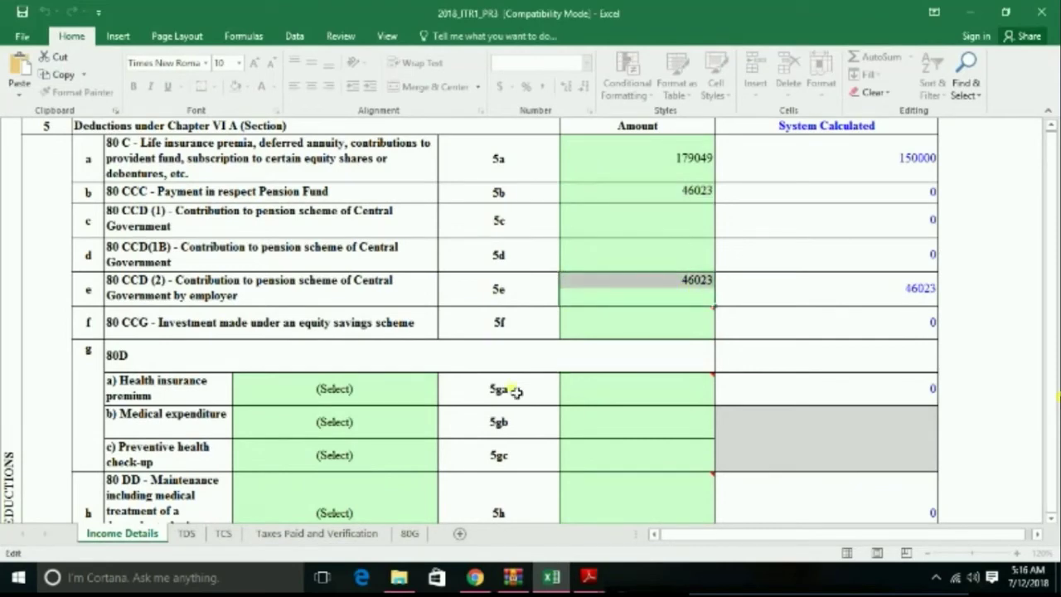
click(475, 577)
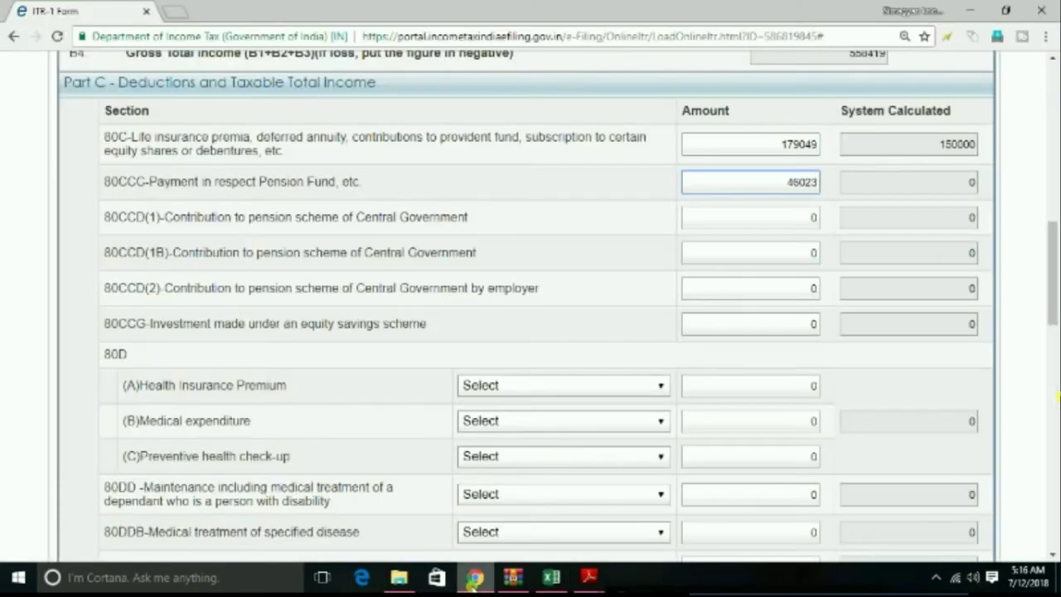
drag(784, 283, 838, 292)
key(ctrl+v)
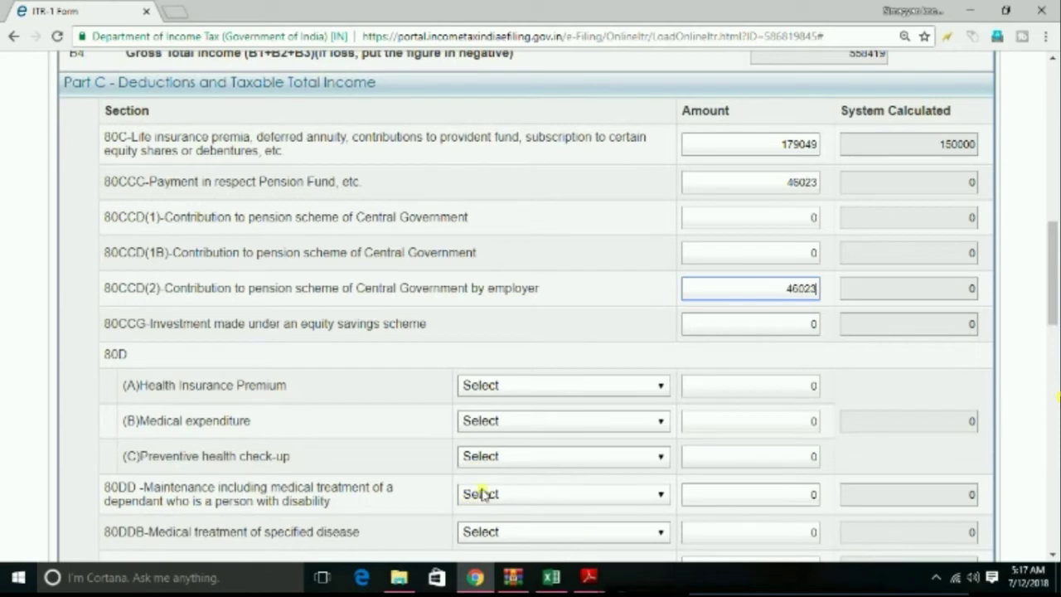
key(Tab)
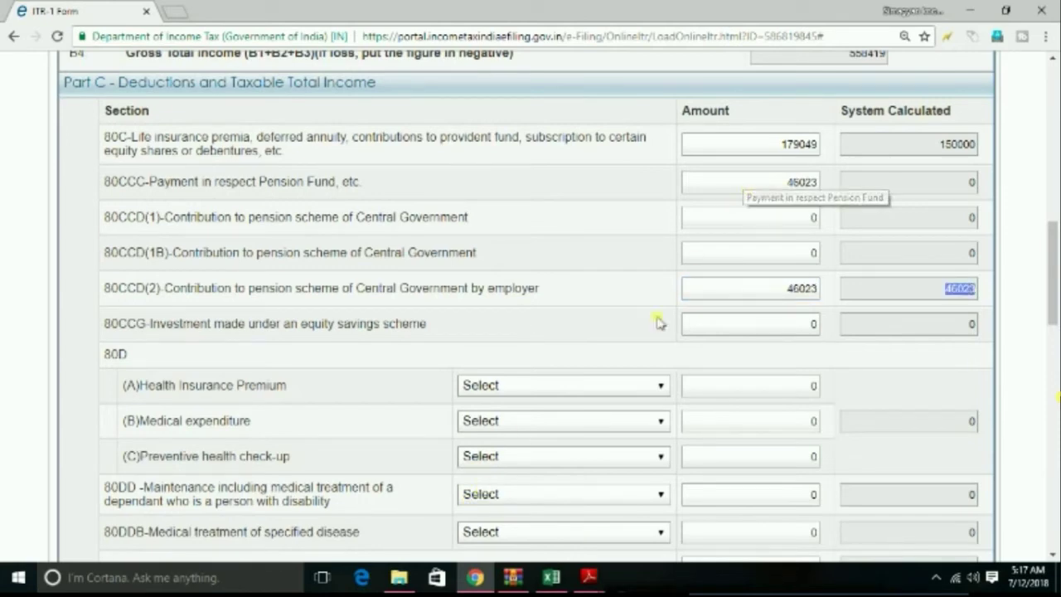
Look up the 80GG rent paid in the Excel workbook and enter 24071 in the 80GG field of the online form in Chrome
key(Tab)
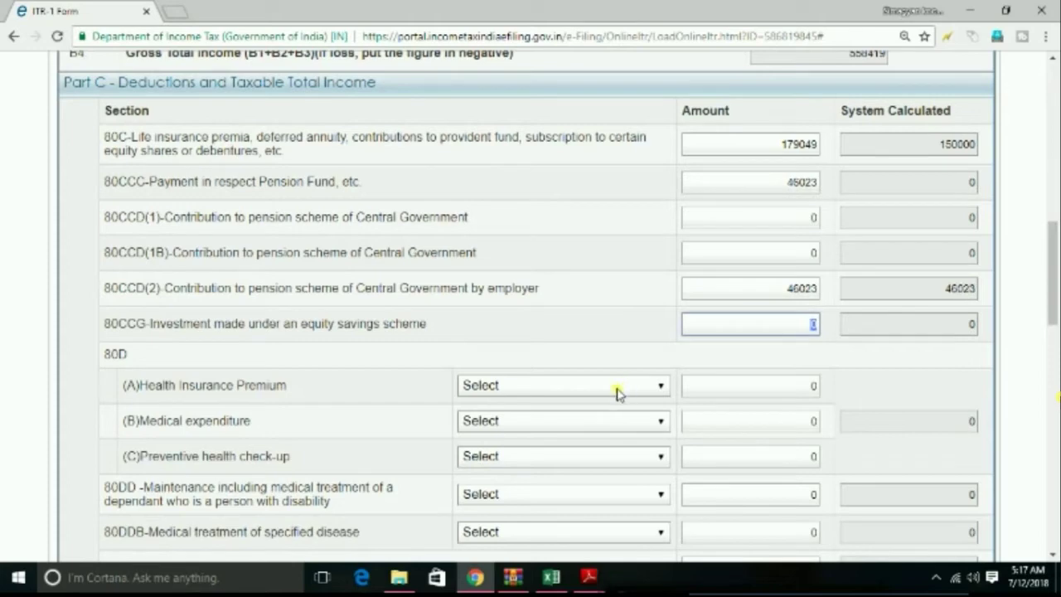
key(Tab)
key(Tab)
key(Tab)
key(Tab)
key(Tab)
key(Tab)
key(Tab)
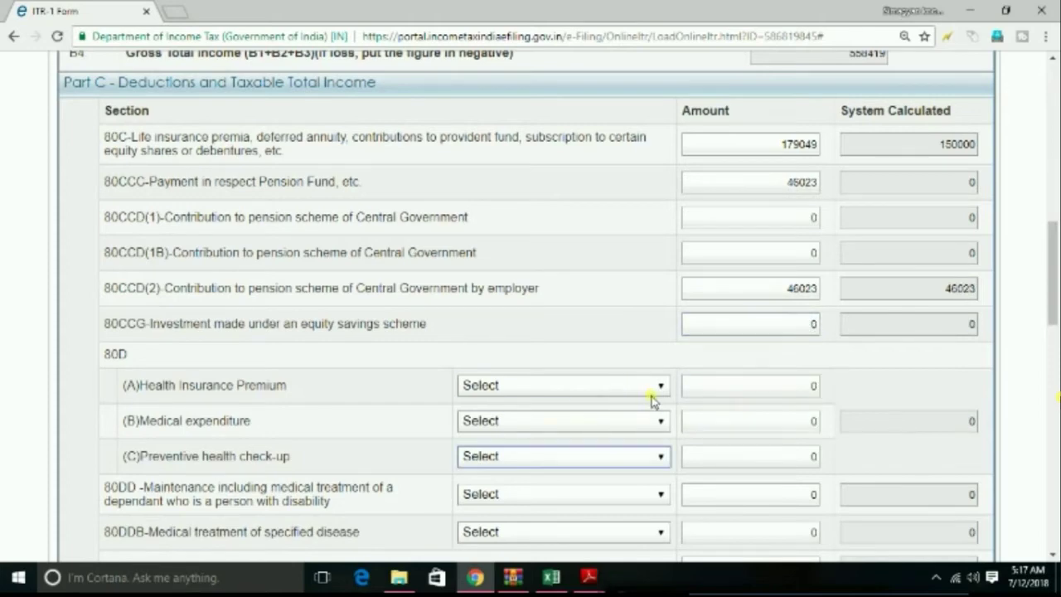
key(alt+Tab)
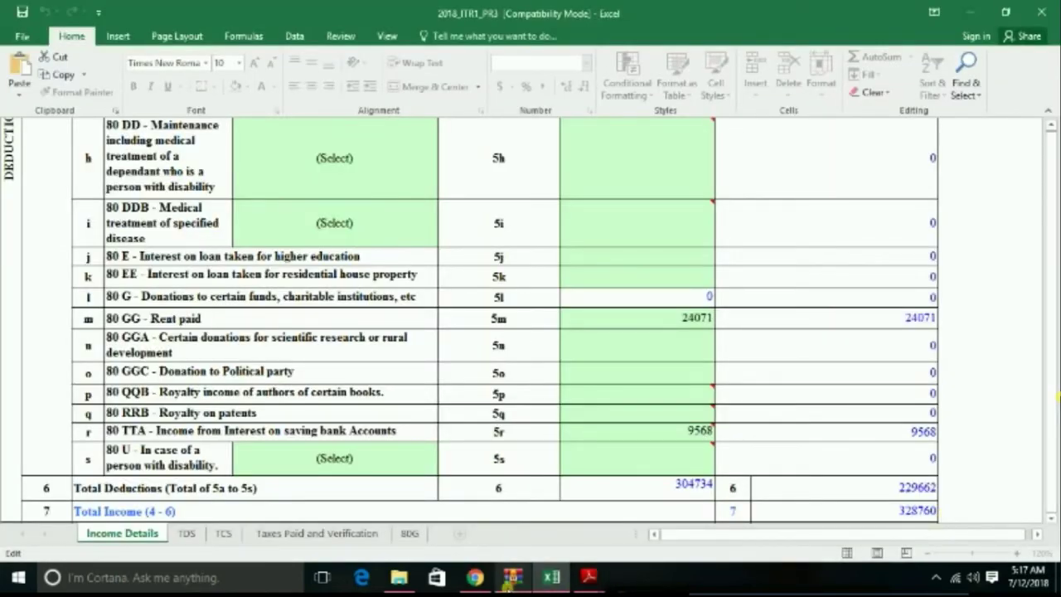
click(477, 579)
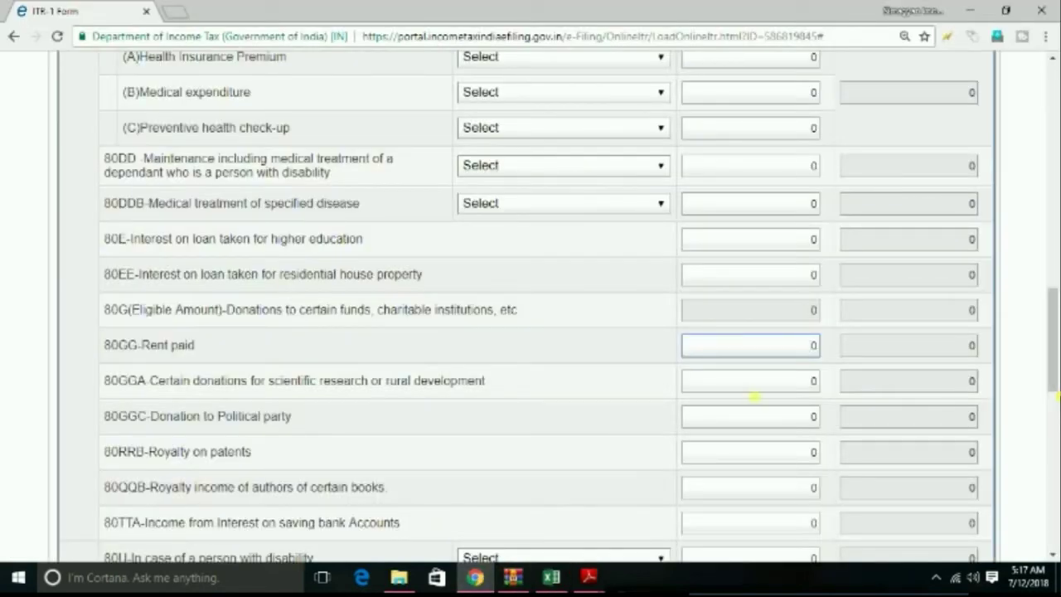
key(Delete)
text(24071)
scroll(1057, 316, down, 1)
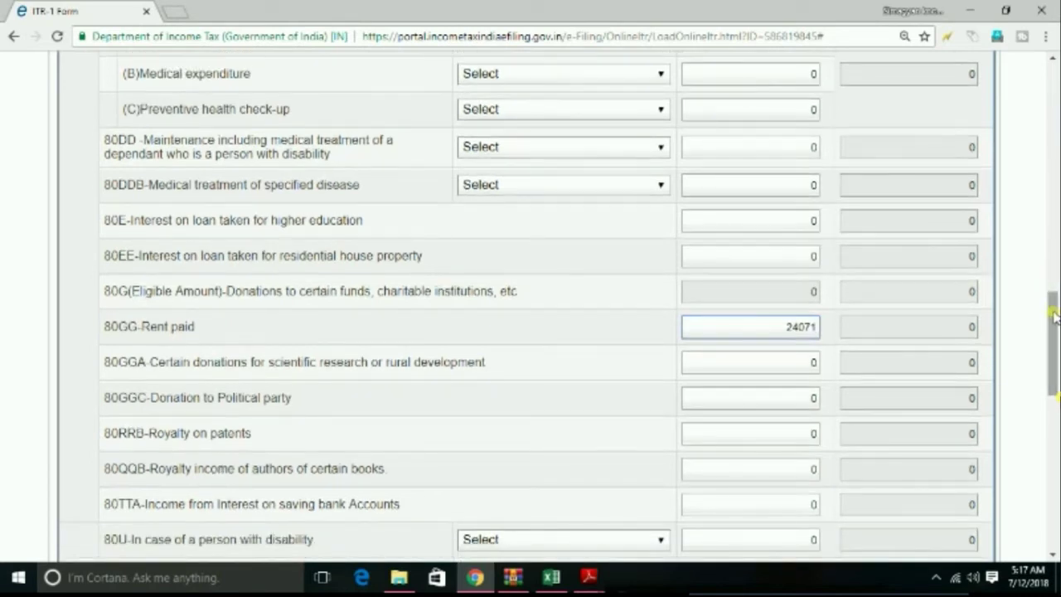
key(Tab)
Look up the 80TTA savings bank interest in the Excel workbook and enter 9568 in the 80TTA field of the online form in Chrome
drag(1055, 315, 1055, 364)
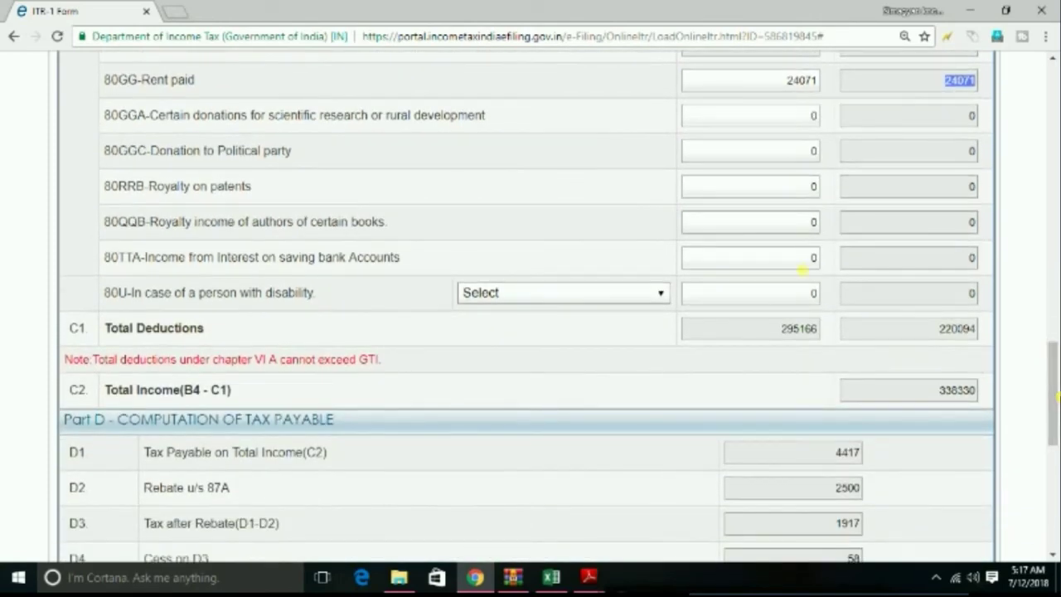
click(803, 264)
click(552, 578)
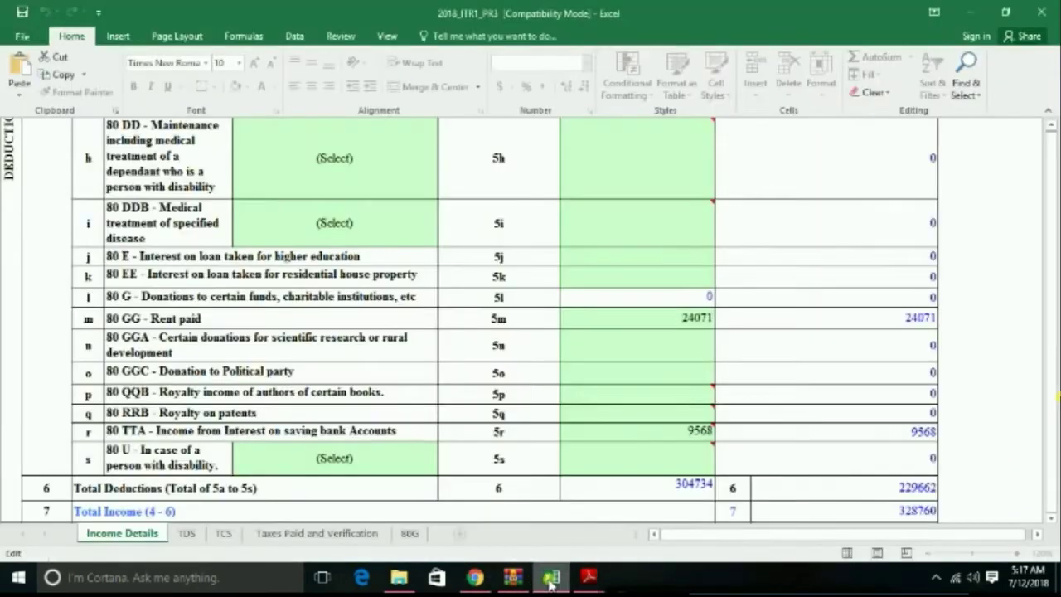
click(547, 581)
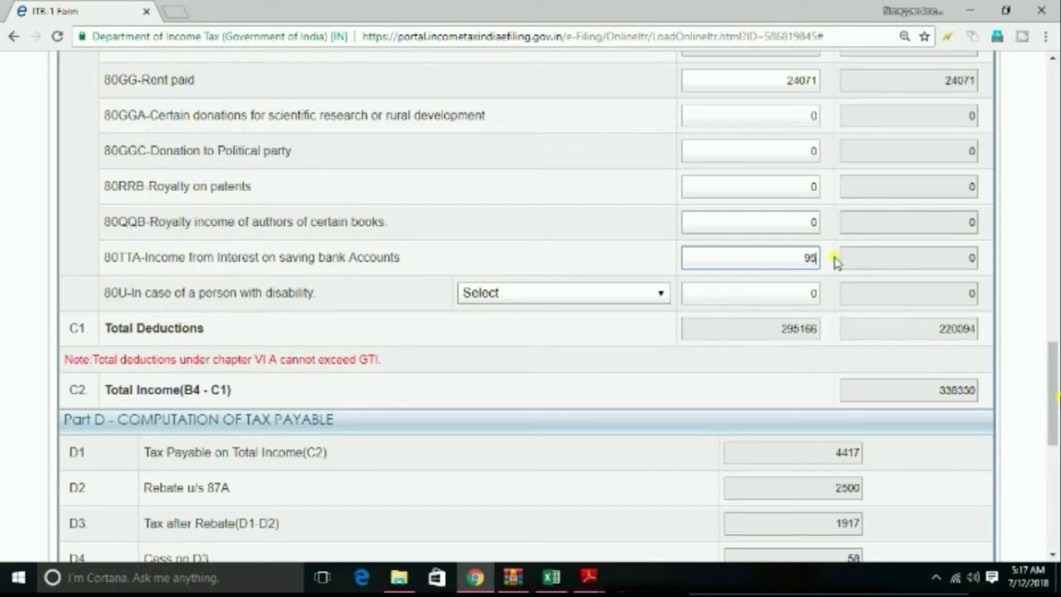
key(Tab)
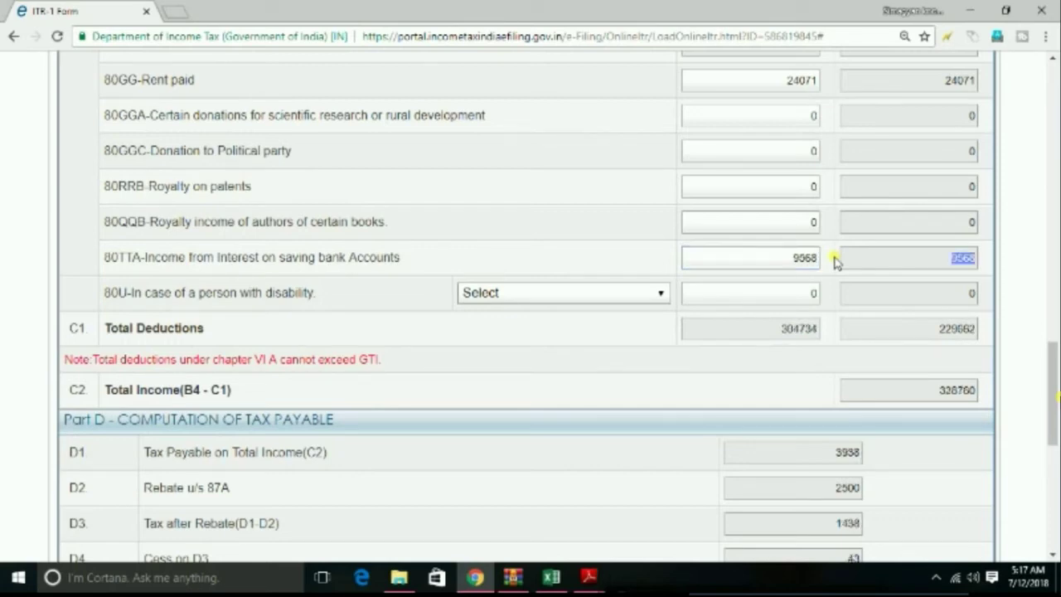
key(Tab)
Go on to the Tax Details page and mark both employer entries in the Sch-TDS 1 salary table
drag(1052, 380, 1058, 435)
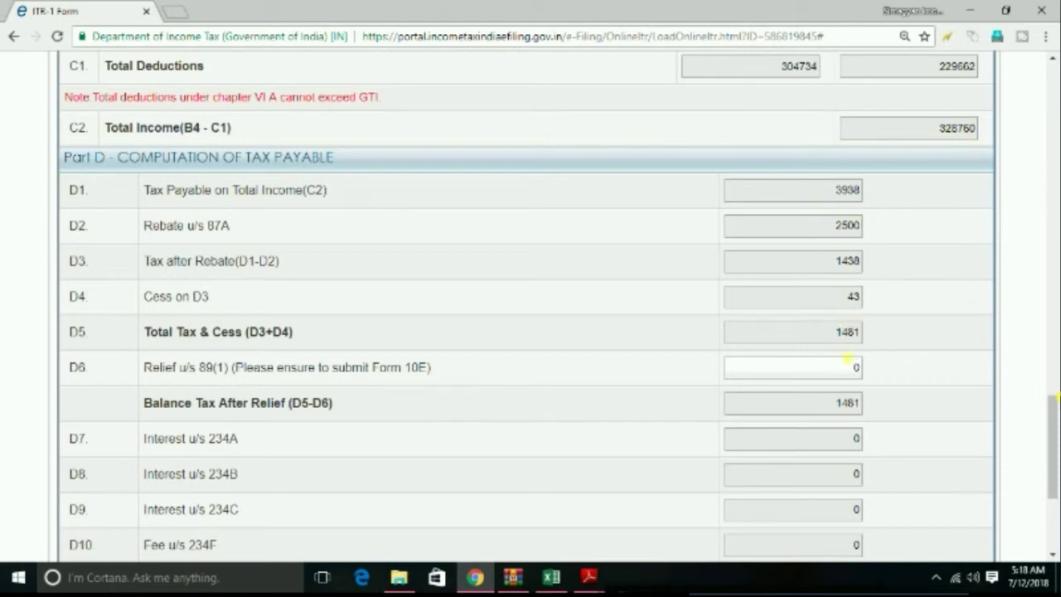
scroll(846, 431, down, 10)
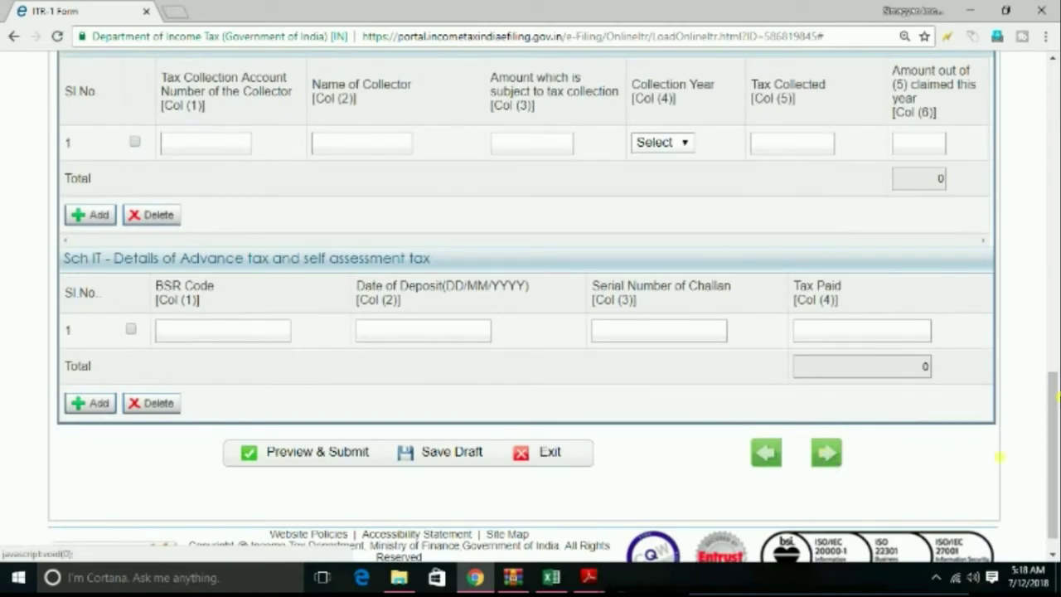
drag(1054, 456, 1055, 261)
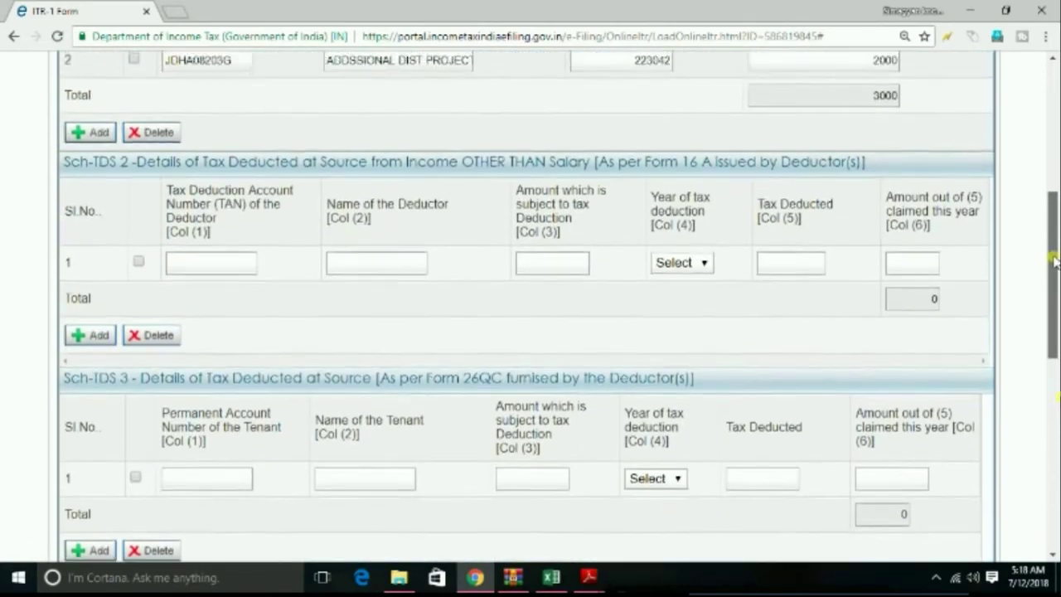
scroll(625, 218, up, 3)
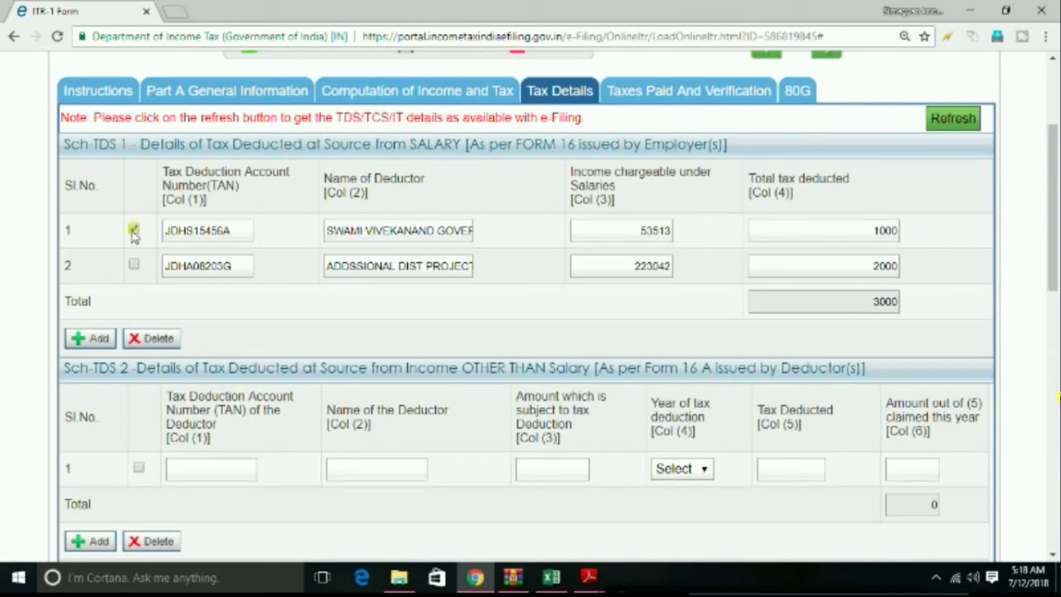
click(134, 265)
drag(1054, 229, 1058, 485)
Advance to the Taxes Paid And Verification page and mark the State Bank of India entry under Other Bank Account details
click(828, 433)
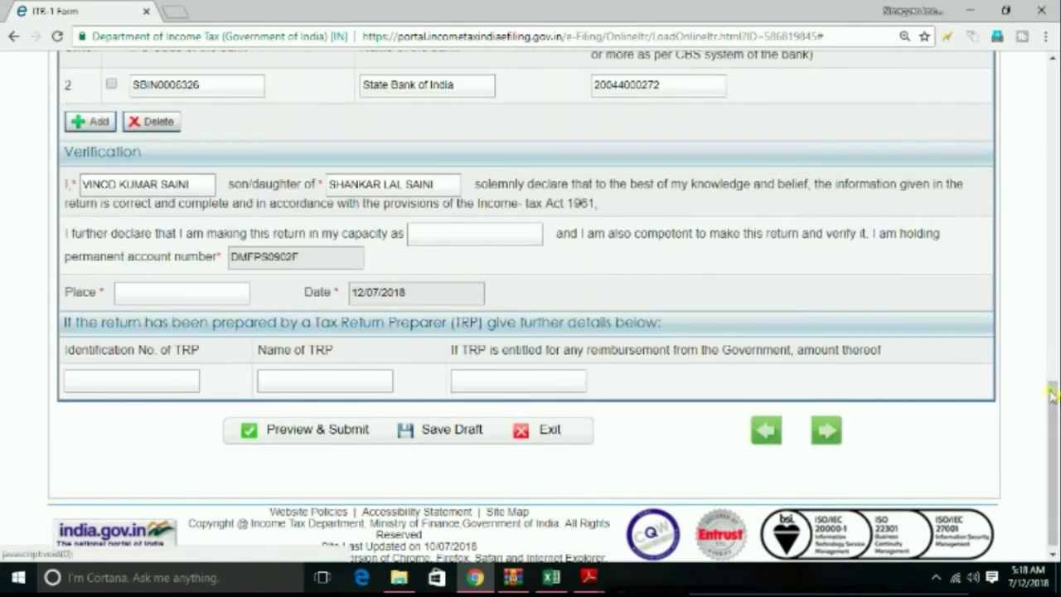
drag(1053, 440, 1053, 174)
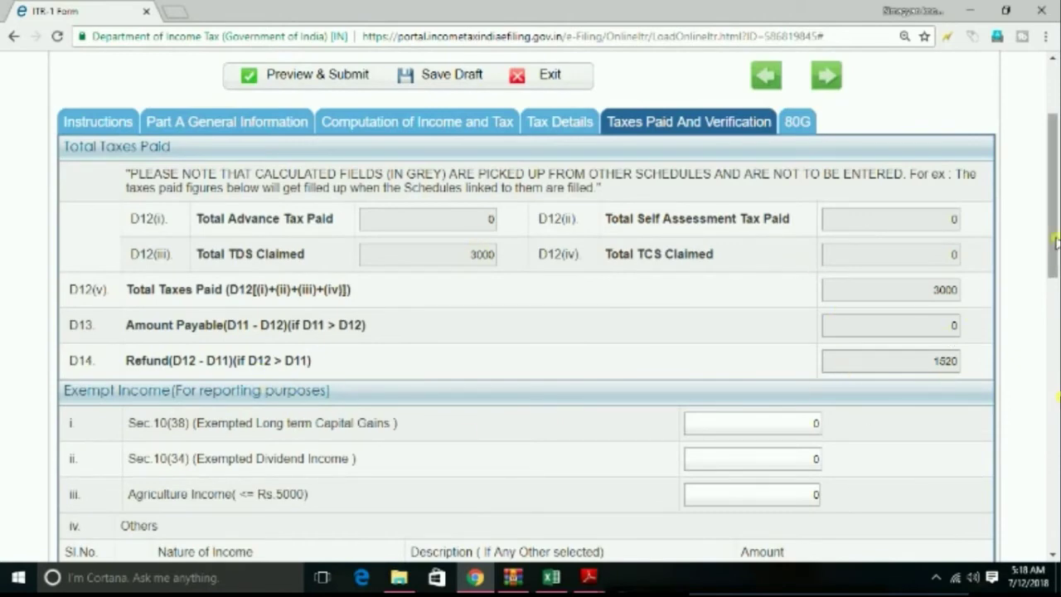
drag(1056, 240, 1057, 325)
scroll(654, 303, up, 1)
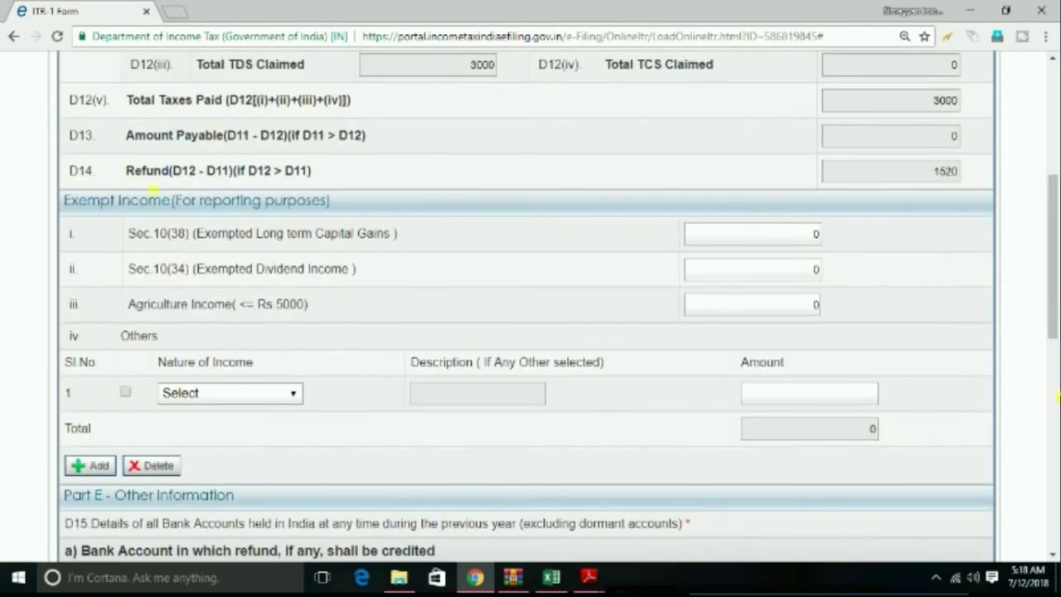
scroll(1055, 282, down, 1)
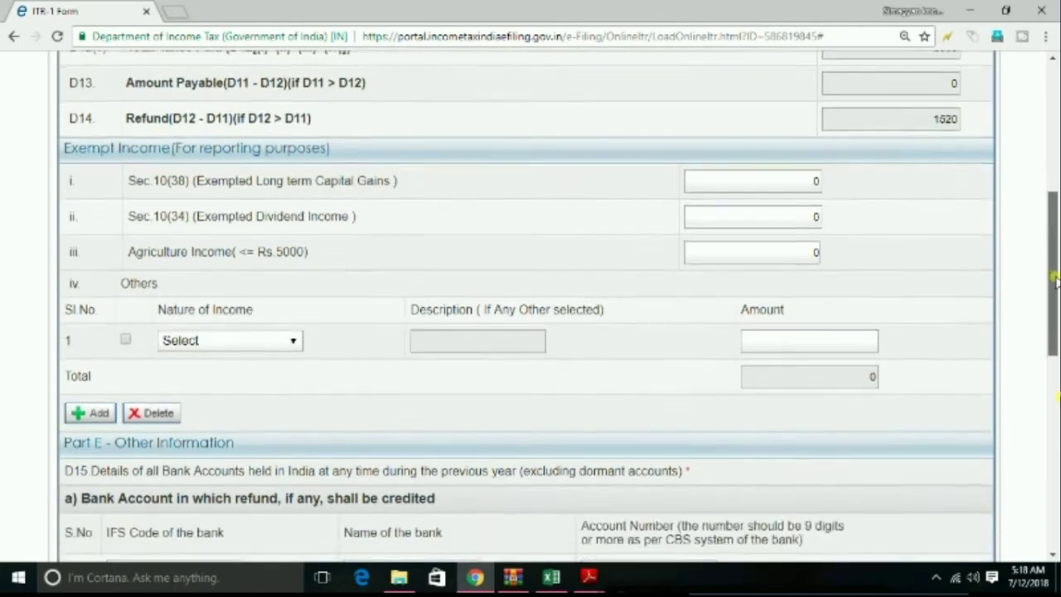
drag(1056, 281, 1058, 401)
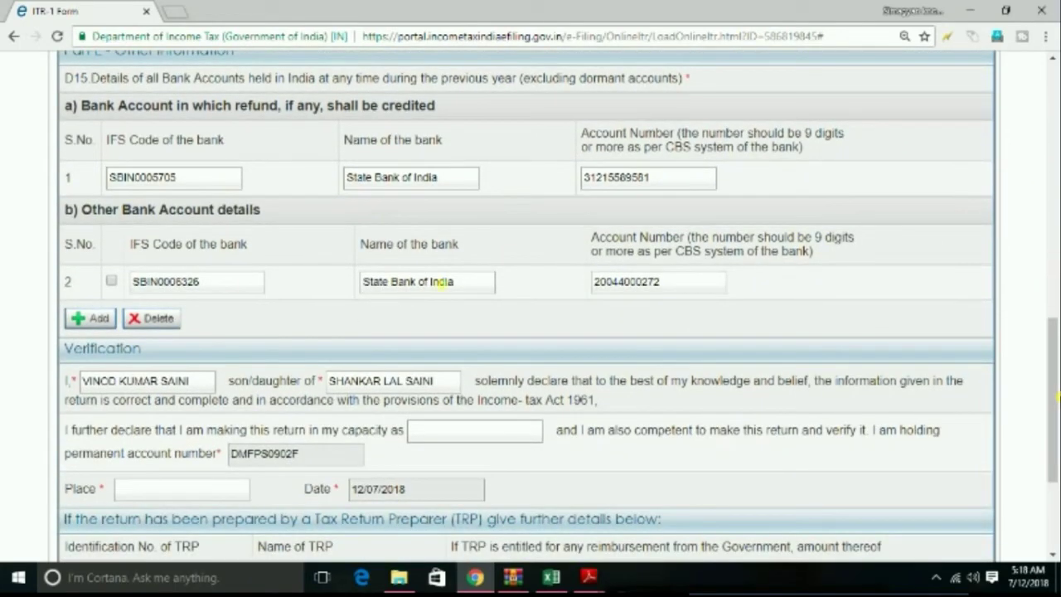
click(111, 282)
In the Verification section, enter INDIVIDUAL as the capacity and fill in the taxpayer's city as the place
drag(1057, 400, 1056, 426)
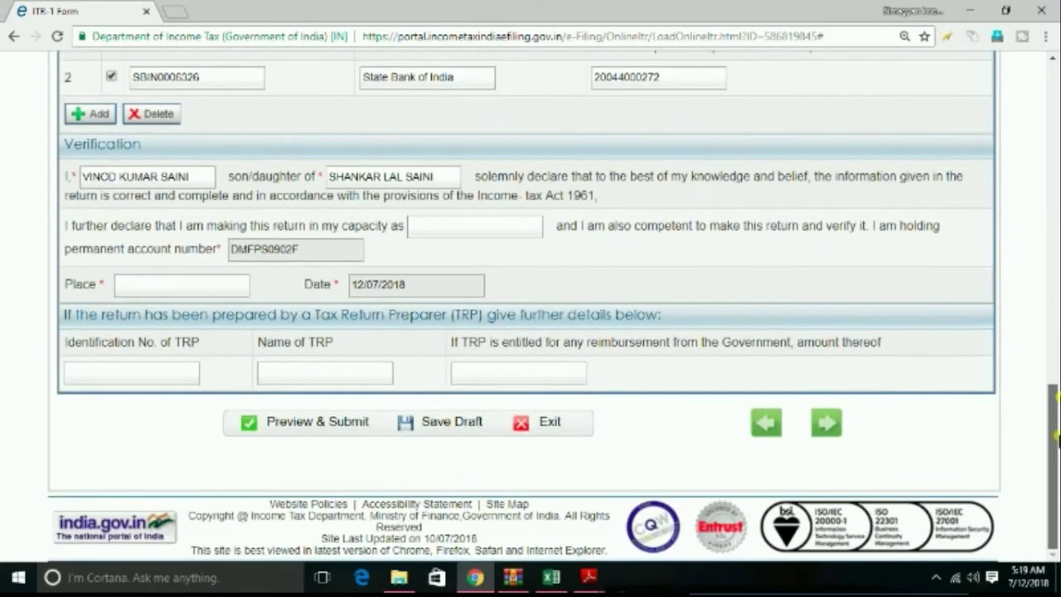
click(467, 237)
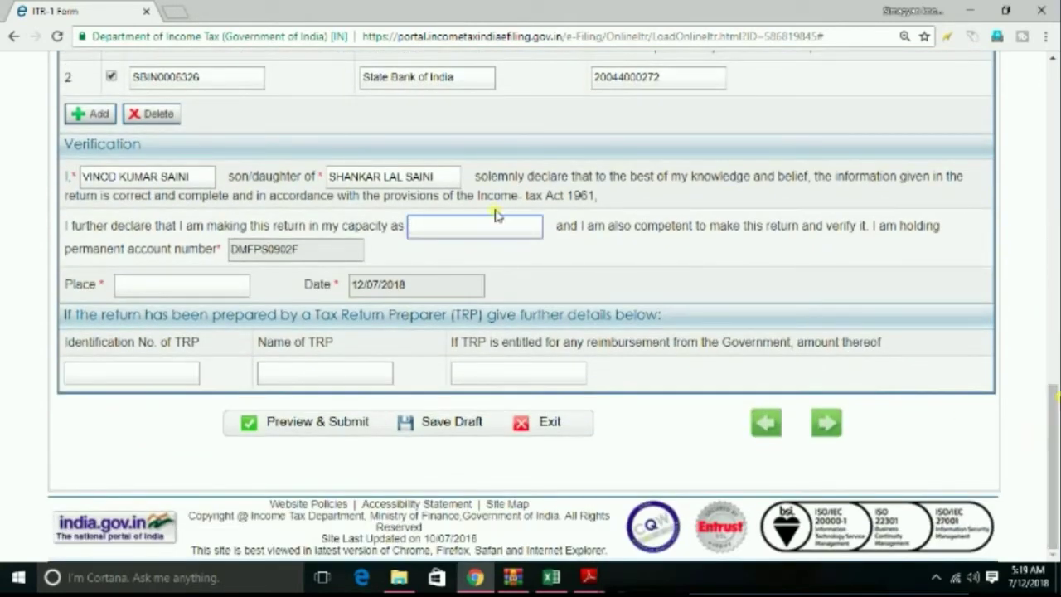
text(INDIVIDUAL)
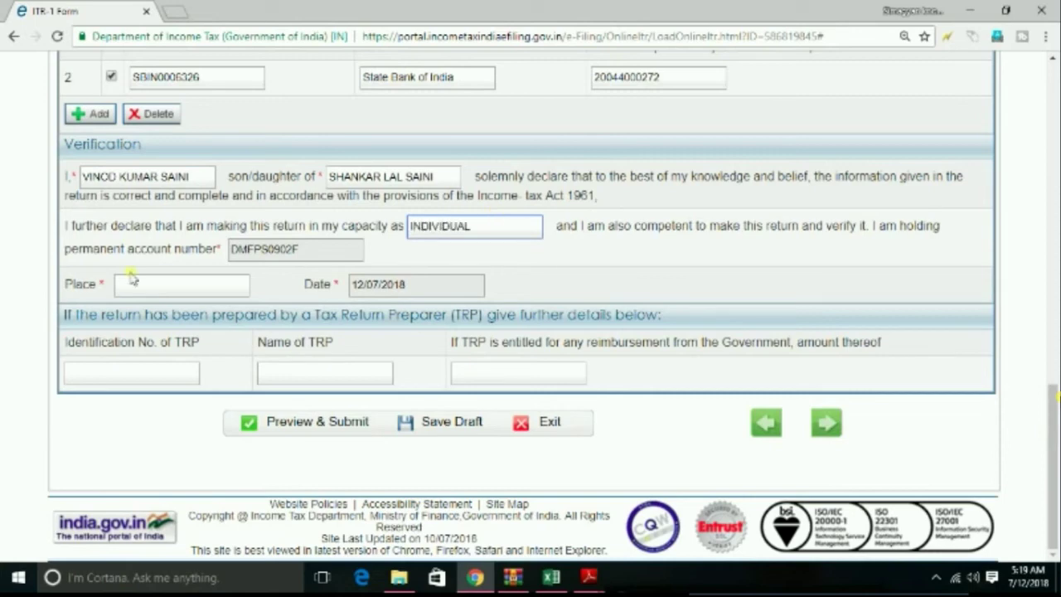
click(160, 290)
text(BUNDI)
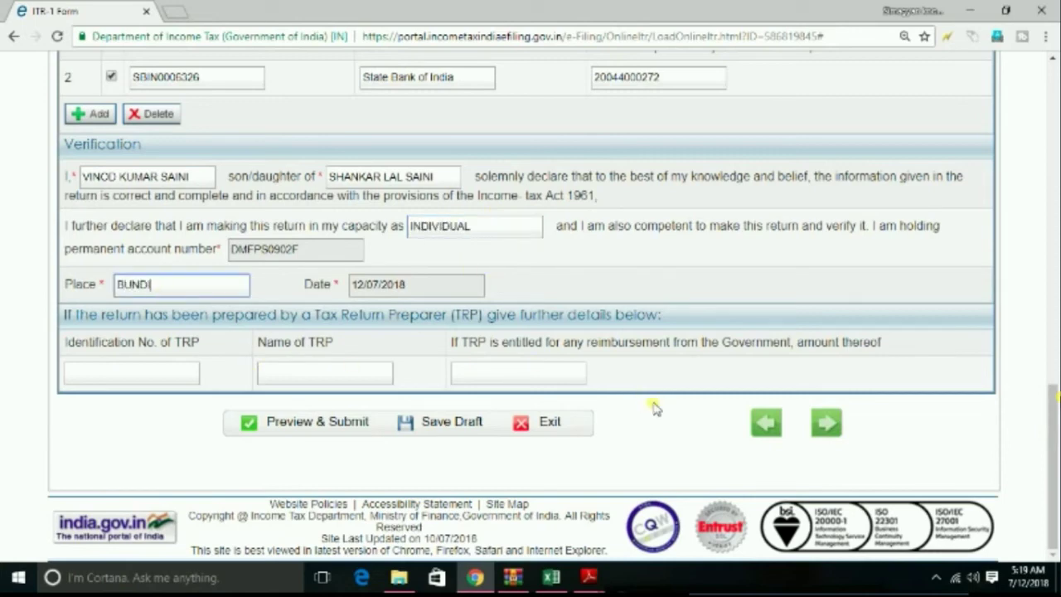
Advance to the 80G page and review its donation tables from section A to section E
click(826, 423)
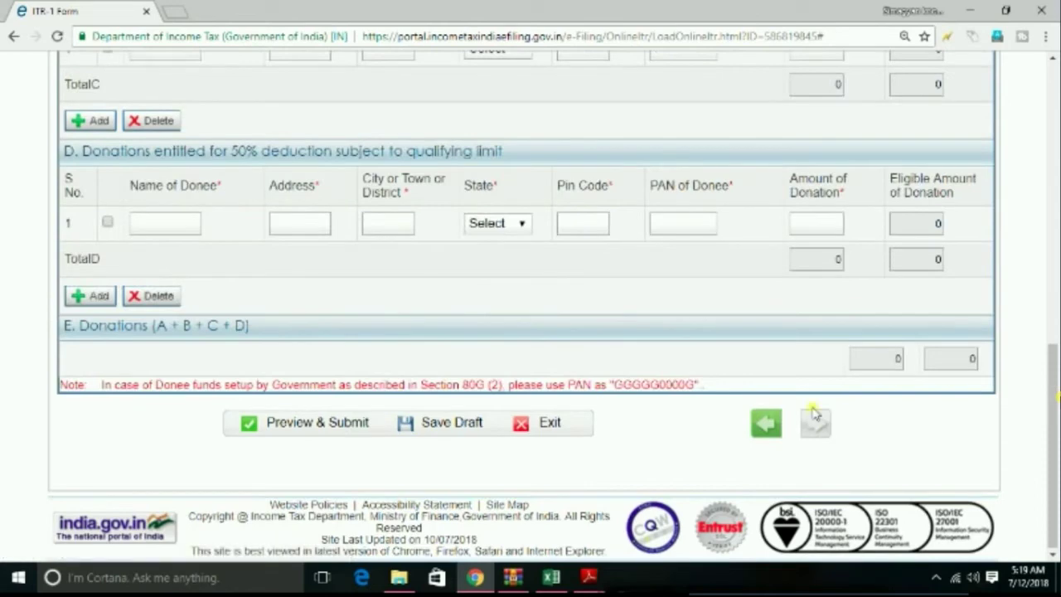
drag(1055, 397, 1055, 320)
scroll(352, 170, up, 5)
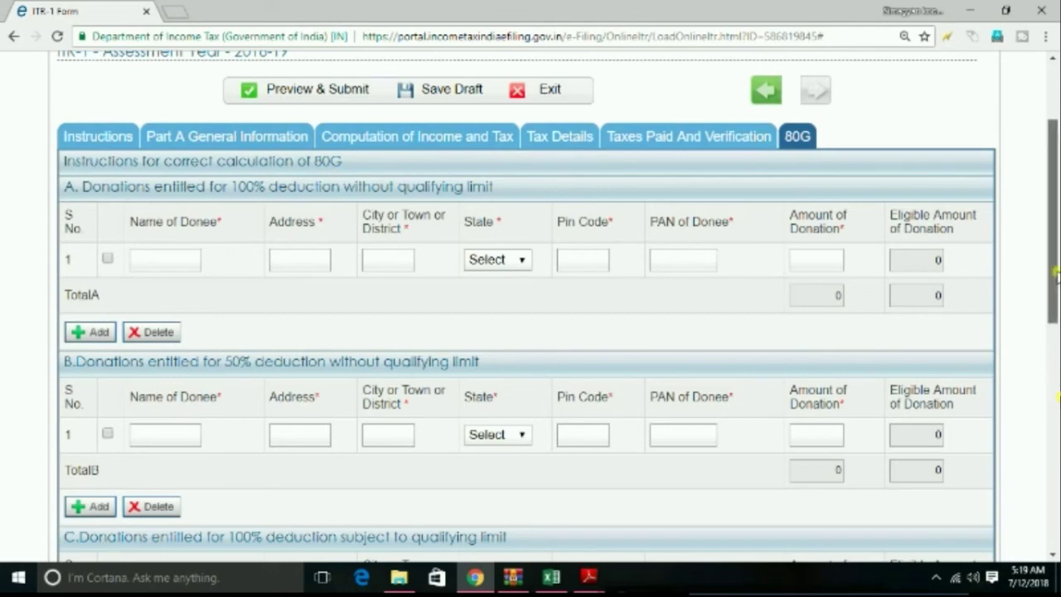
drag(1056, 276, 1057, 506)
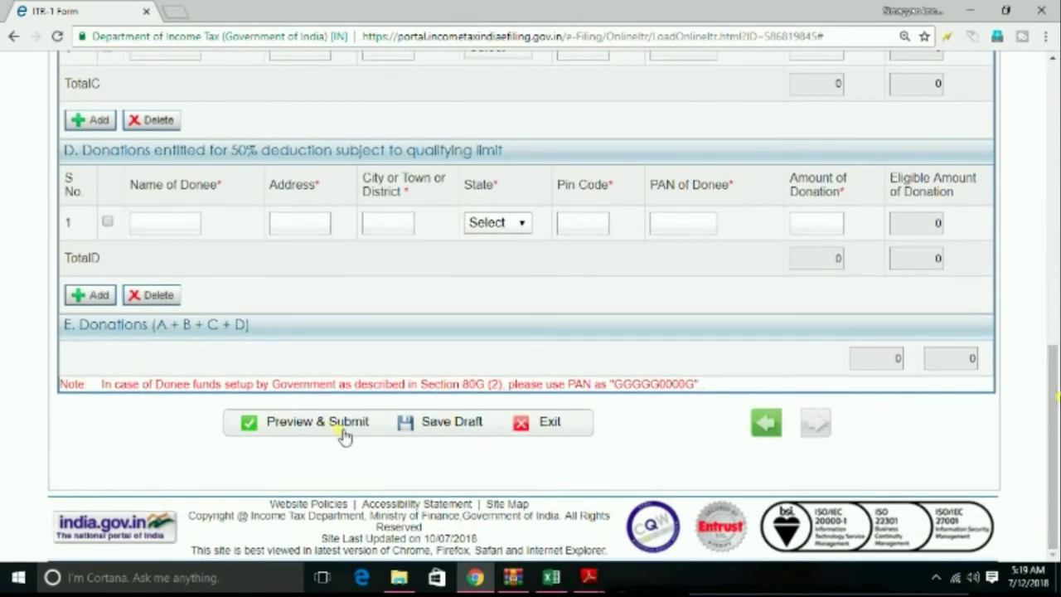
drag(1058, 393, 1057, 143)
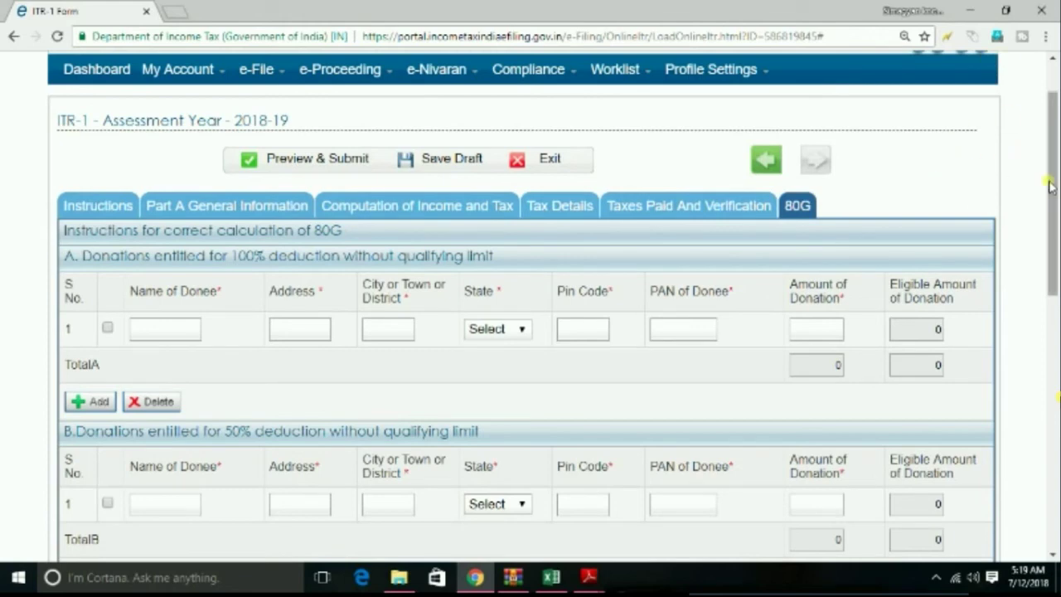
Switch to the ITR-1 preview PDF in Adobe Reader and review the general information, filing status and Part B gross total income
scroll(1057, 193, up, 1)
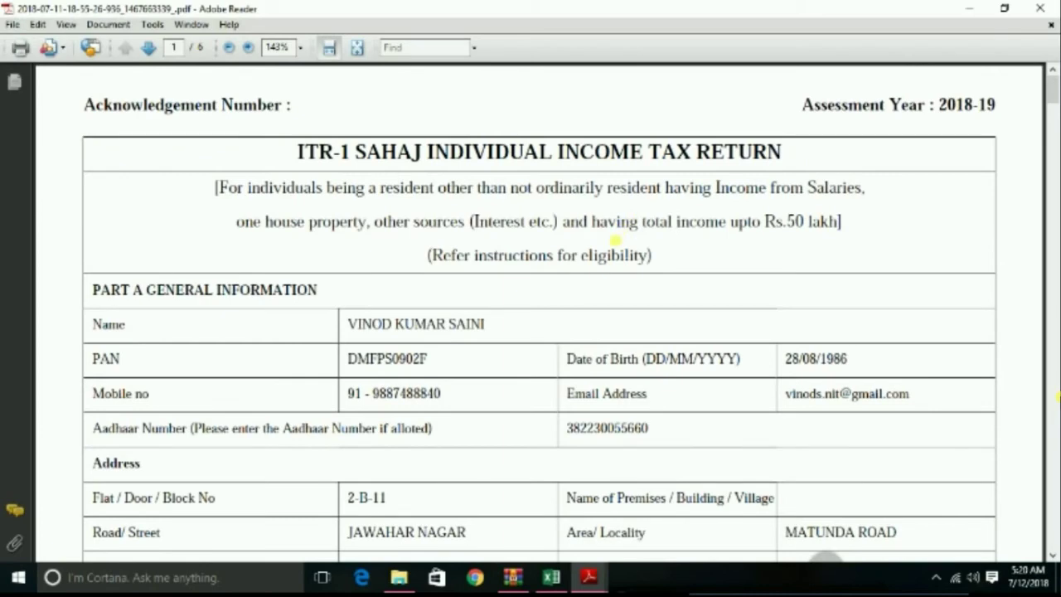
scroll(615, 241, down, 5)
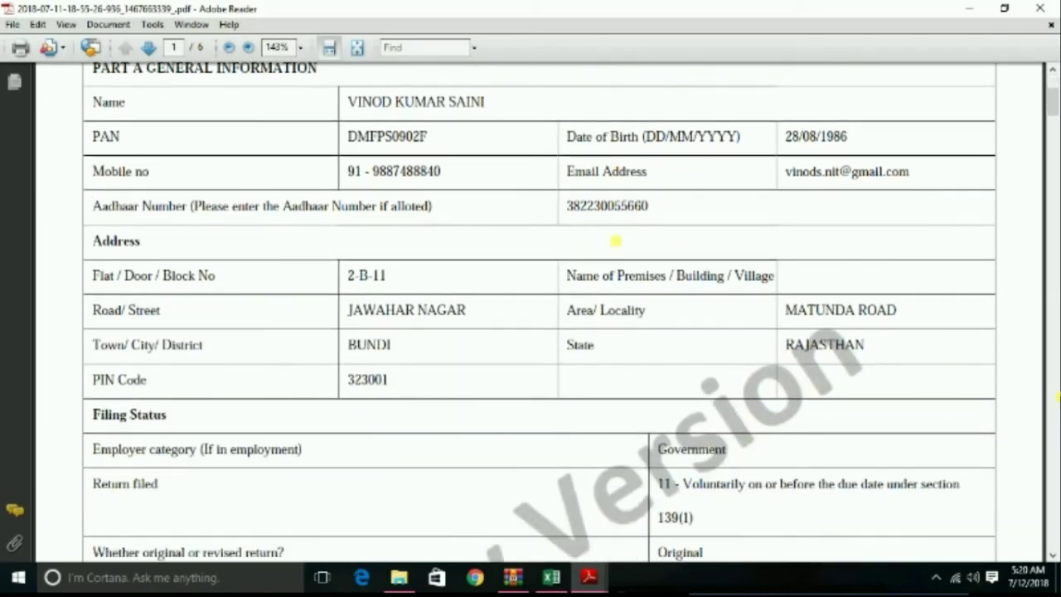
scroll(615, 241, down, 10)
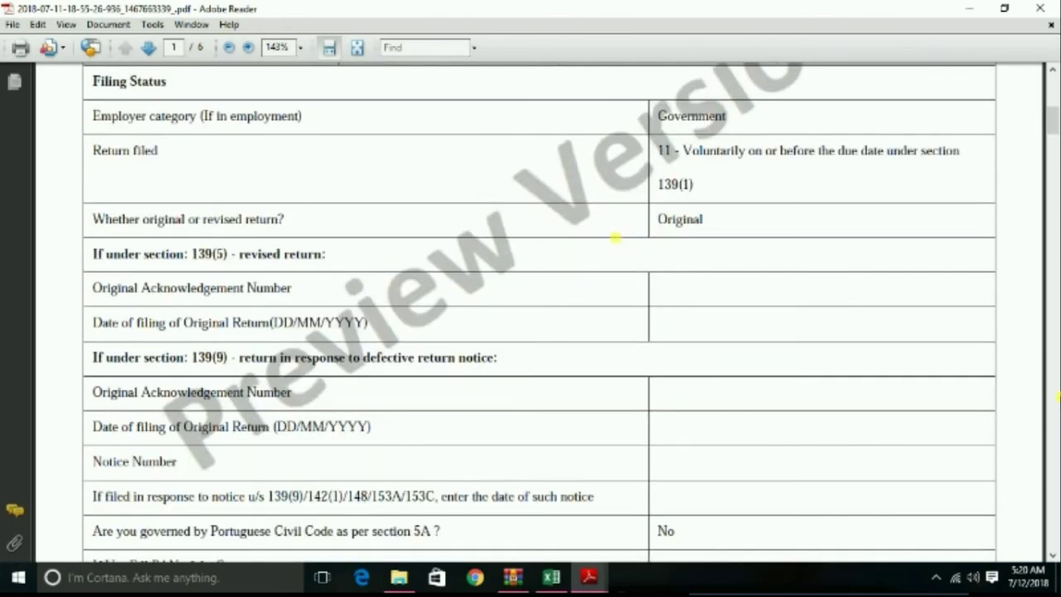
scroll(616, 238, down, 10)
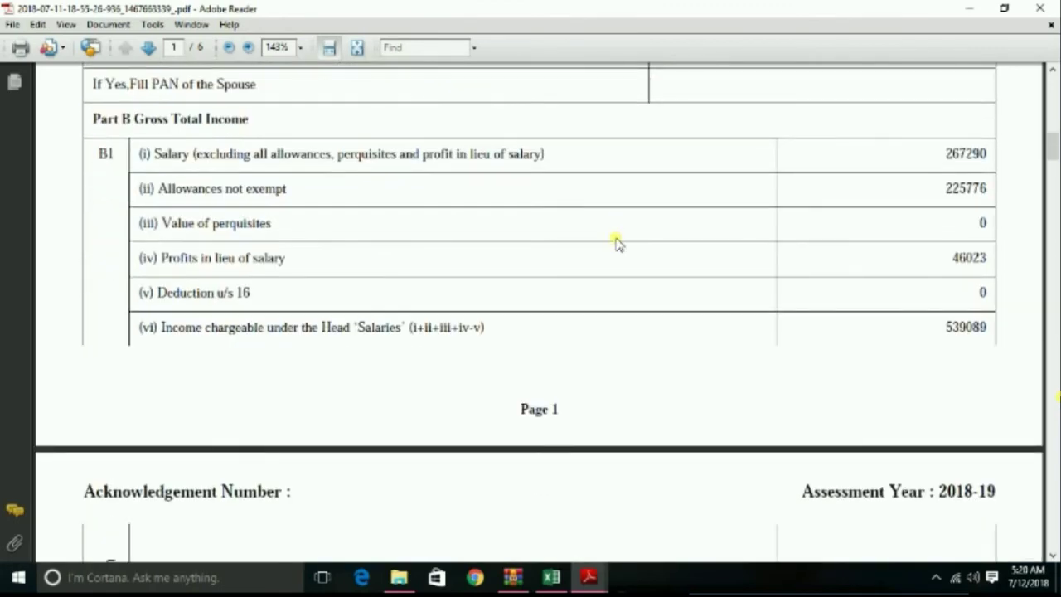
scroll(616, 242, down, 12)
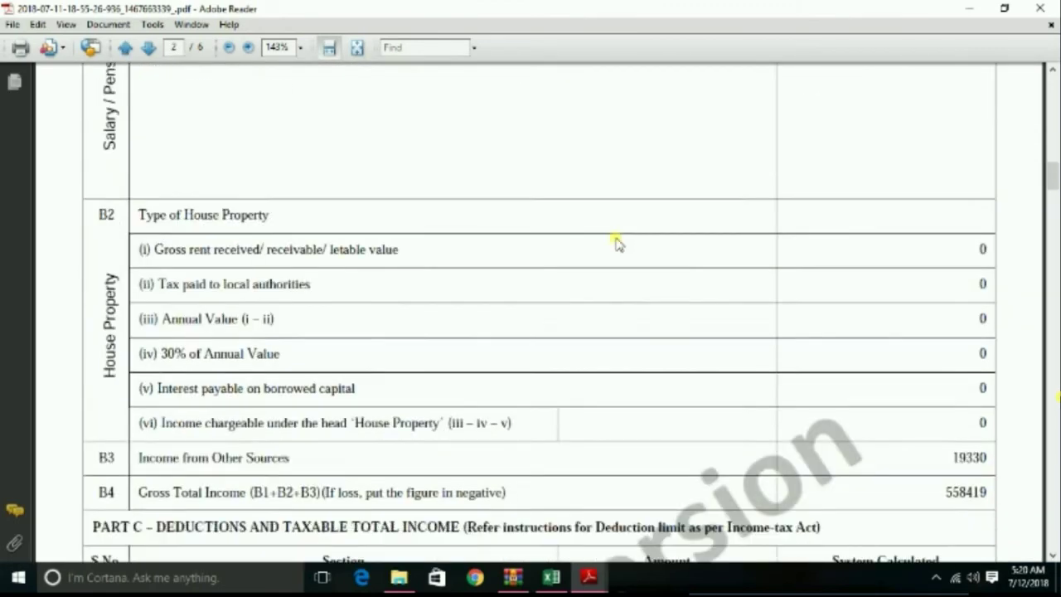
Review the Part C deductions from 80C to 80U and the Part D computation of tax payable through the refund row
scroll(616, 239, down, 4)
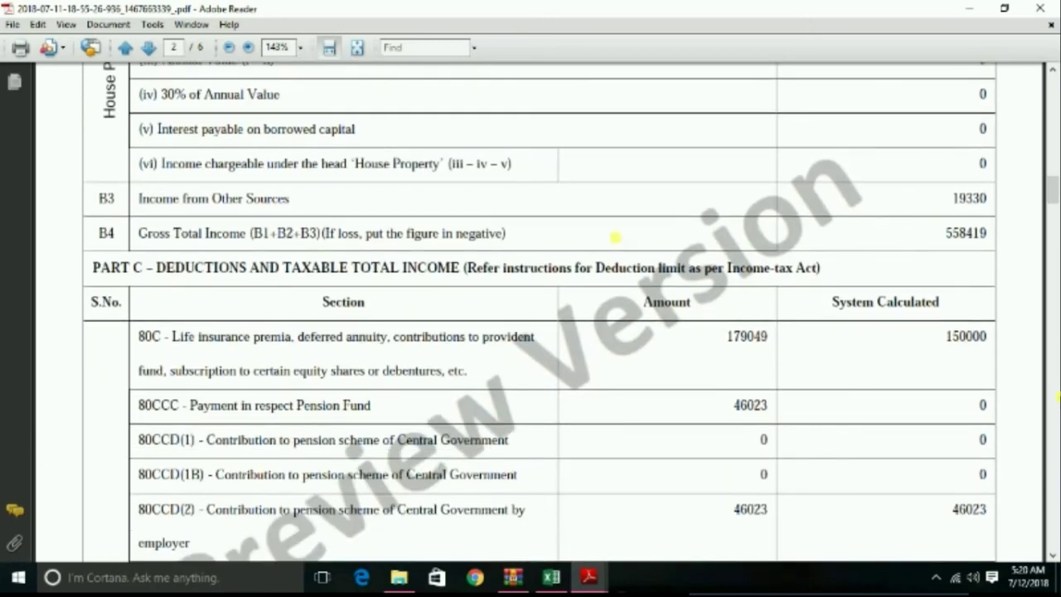
scroll(615, 238, down, 1)
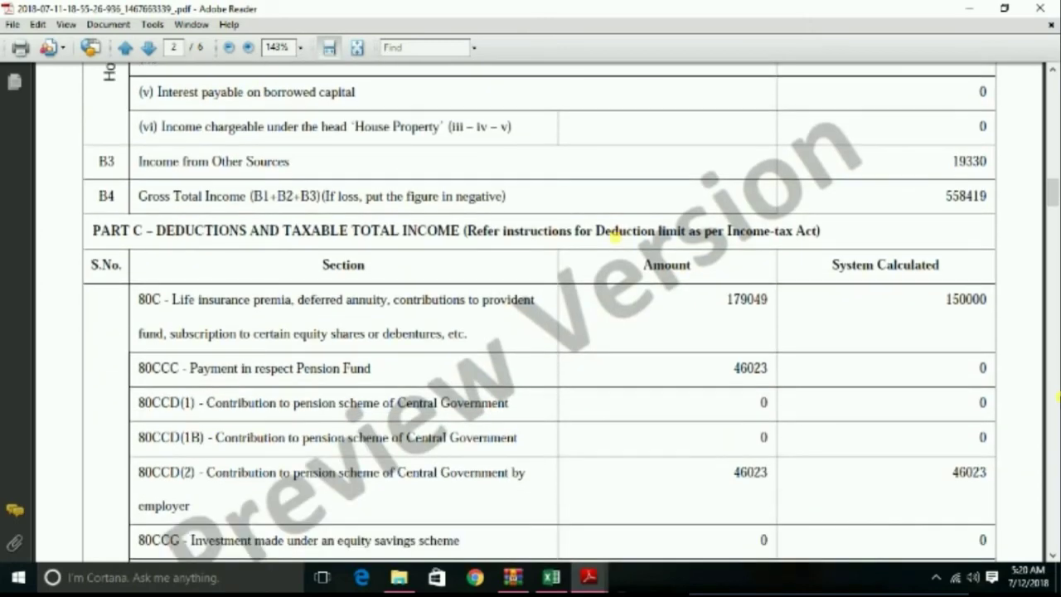
scroll(615, 237, down, 8)
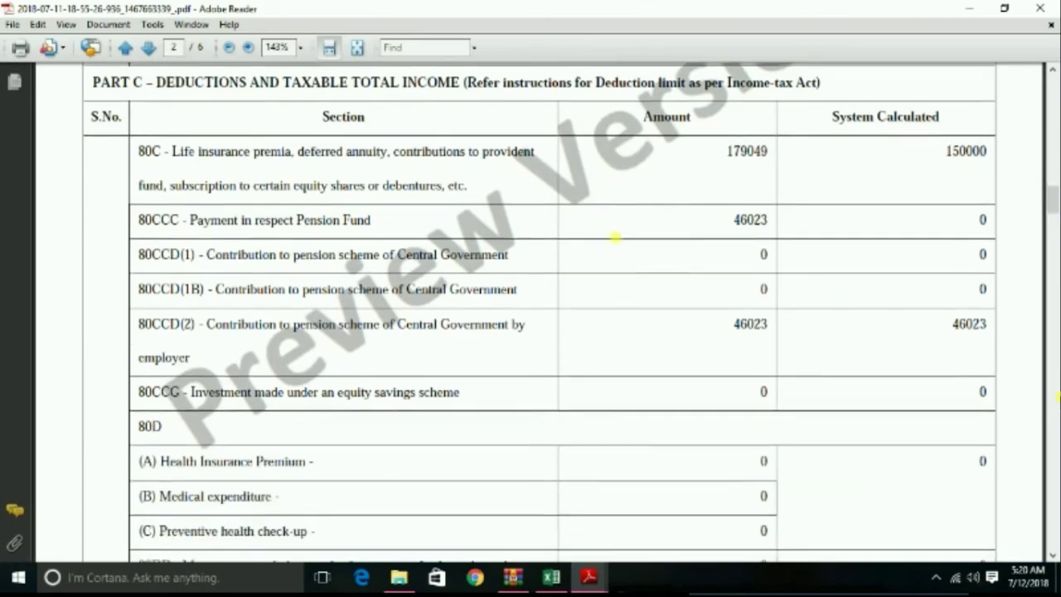
scroll(615, 239, down, 13)
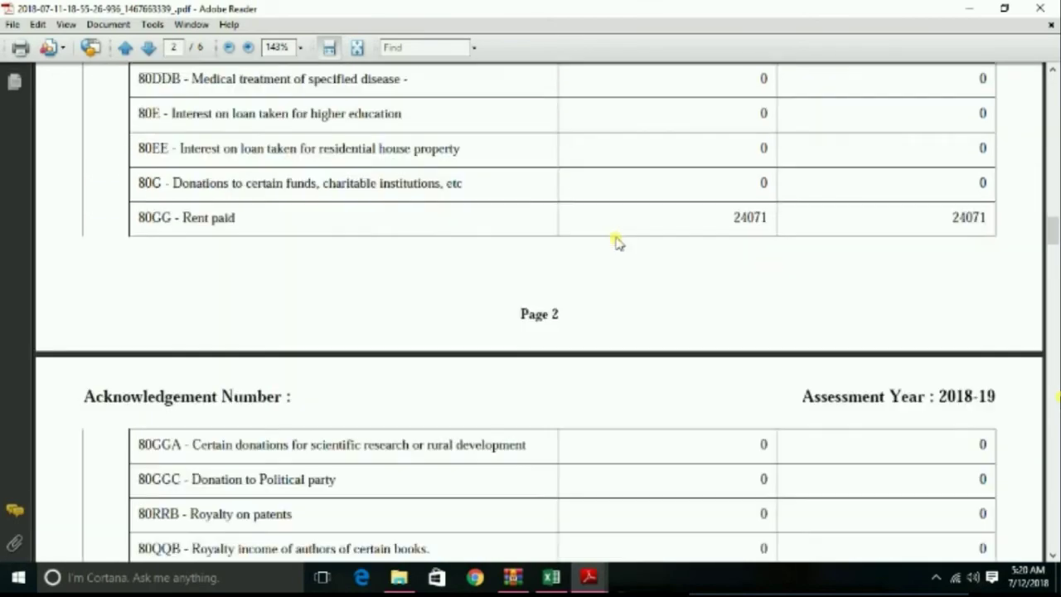
scroll(616, 241, down, 7)
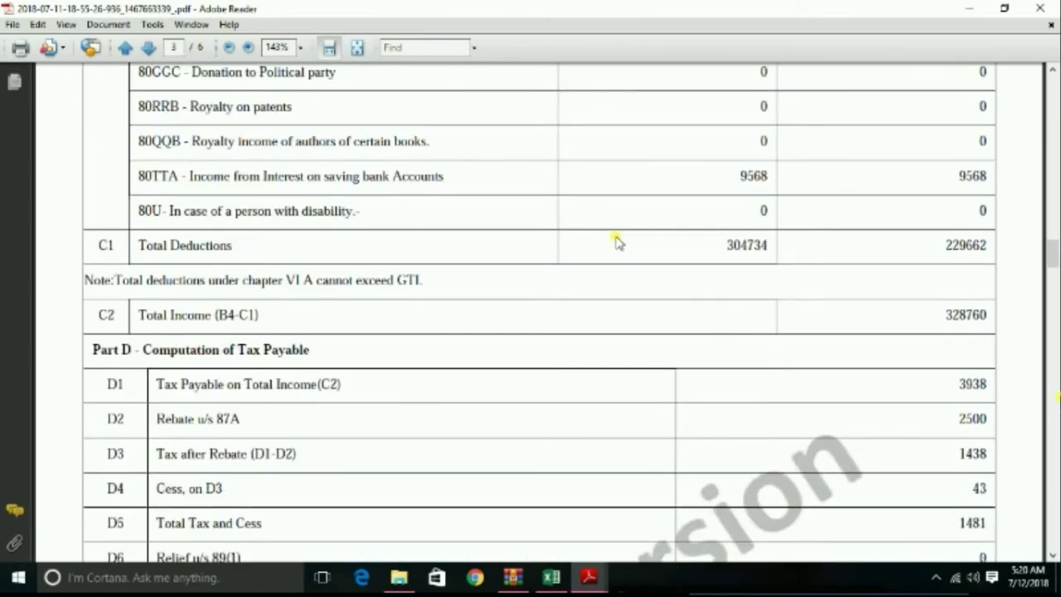
scroll(617, 242, down, 15)
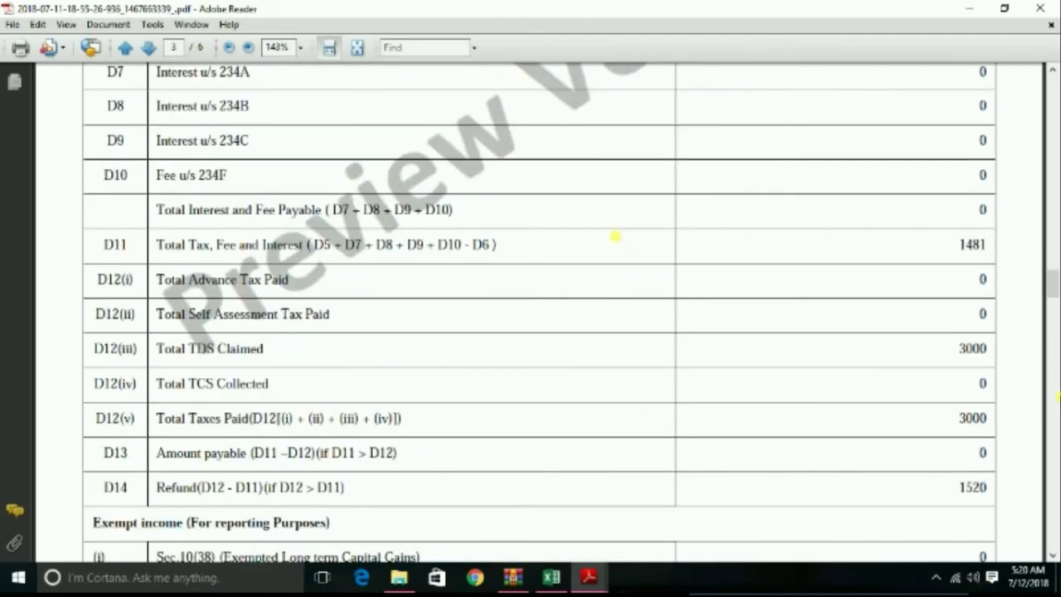
Check the Part E bank account details and the TDS1, TDS2, TDS3 and TCS tables in the preview
scroll(615, 239, down, 20)
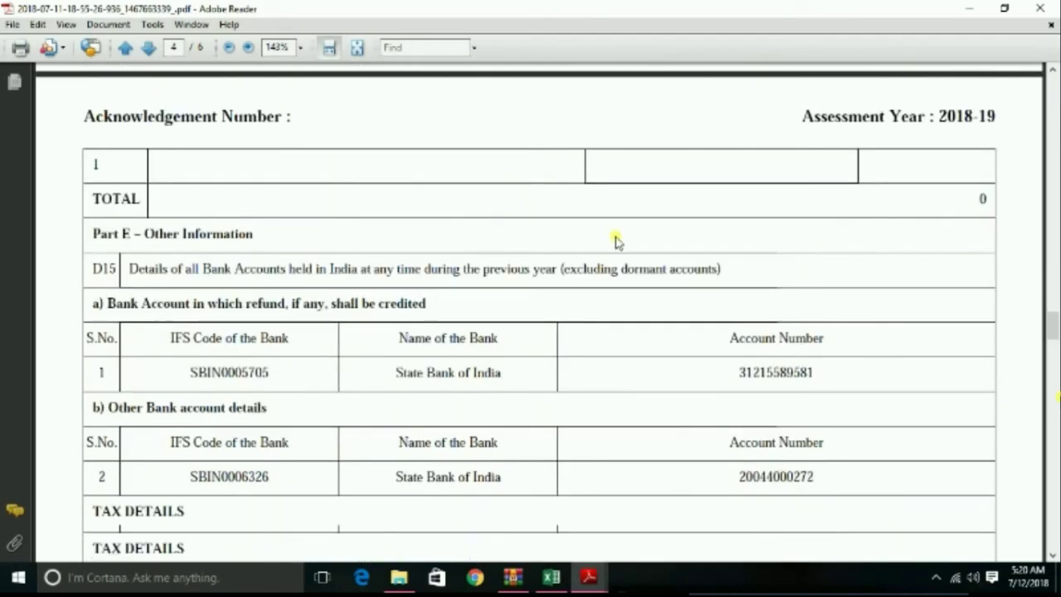
scroll(616, 242, down, 4)
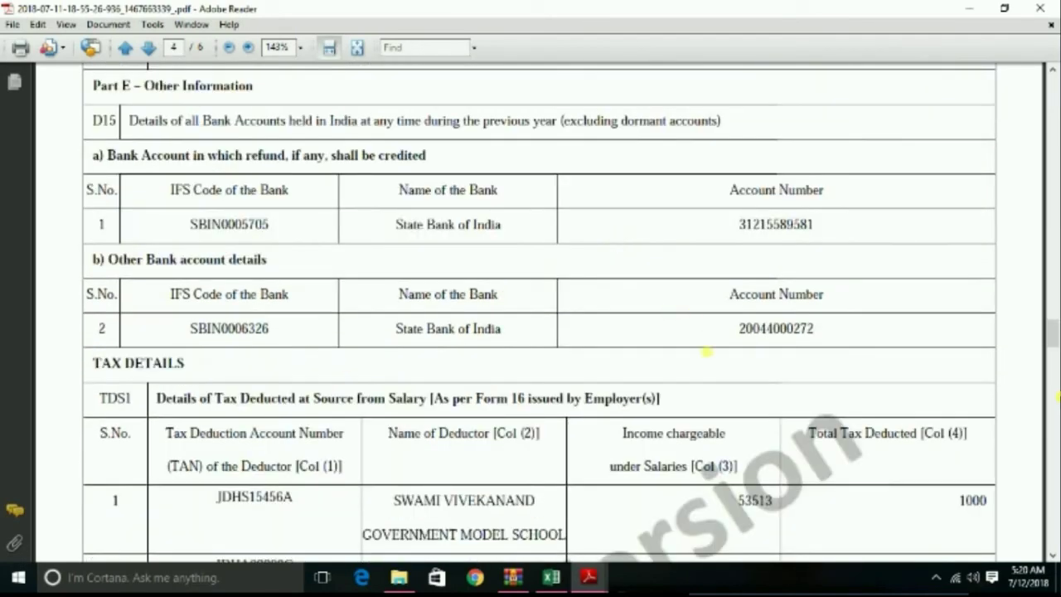
scroll(706, 351, down, 4)
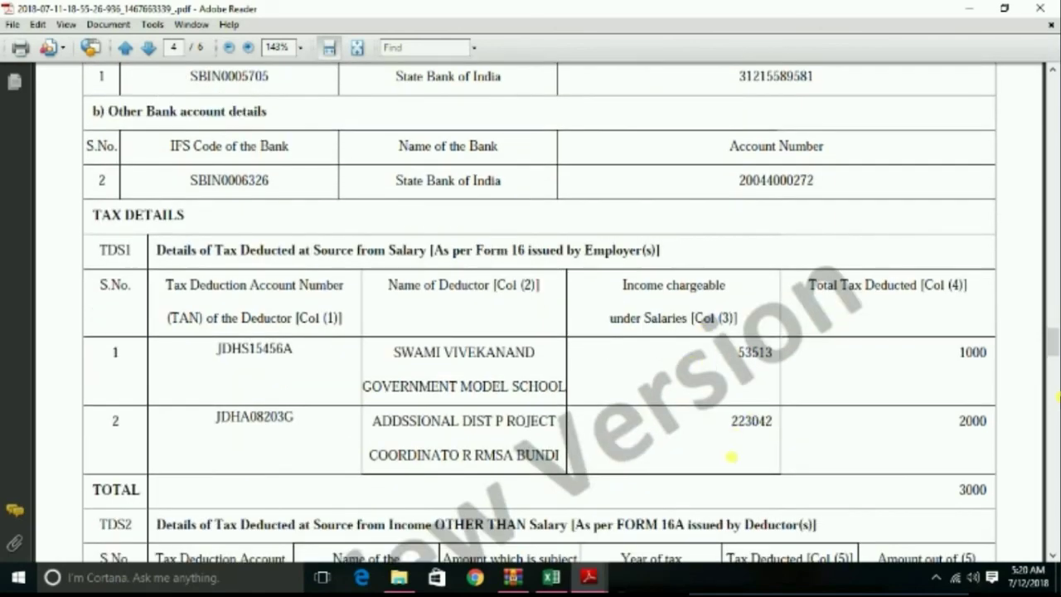
scroll(770, 440, down, 14)
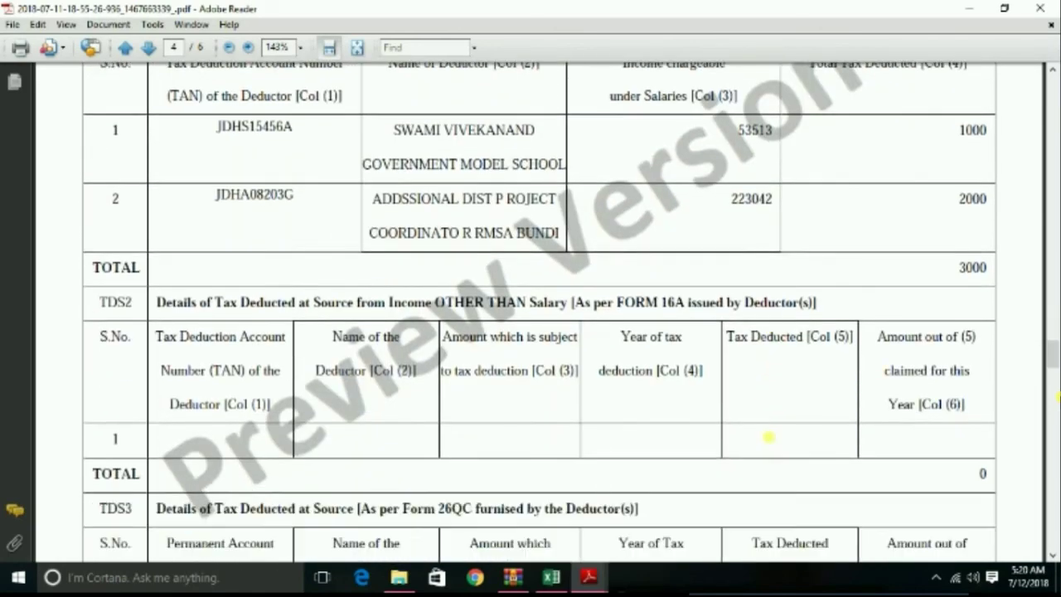
scroll(770, 437, down, 17)
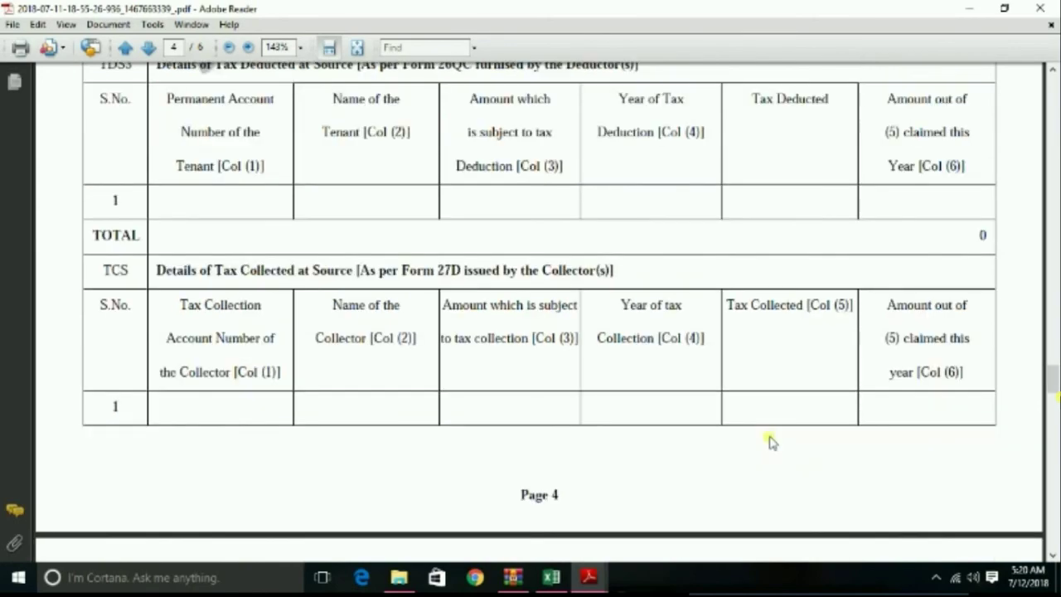
Review the 80G donation tables, the Verification declaration and the Tax Return Preparer details through the end of the preview
scroll(770, 437, down, 18)
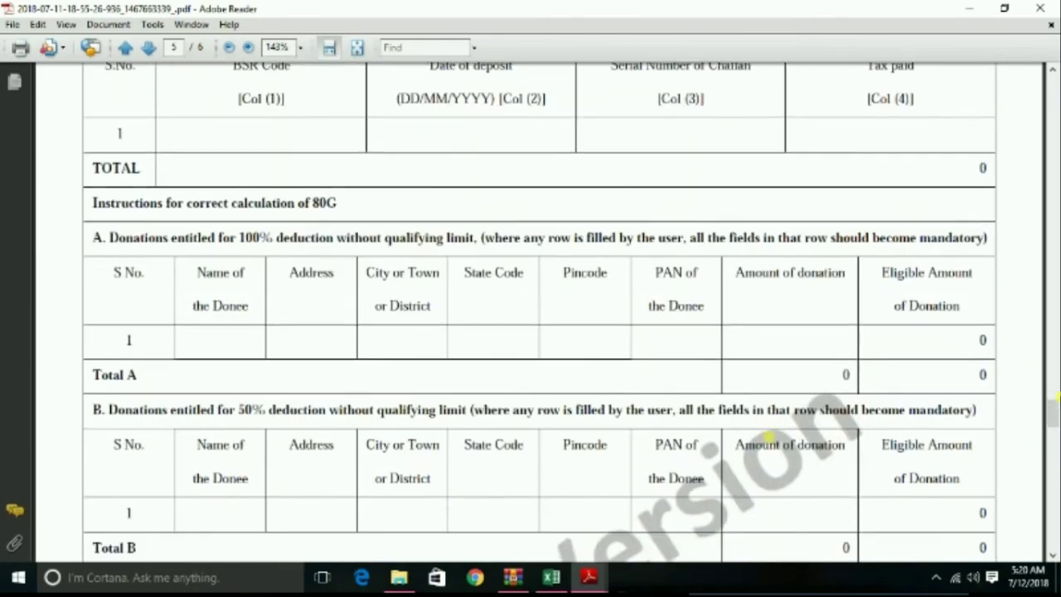
scroll(770, 437, down, 3)
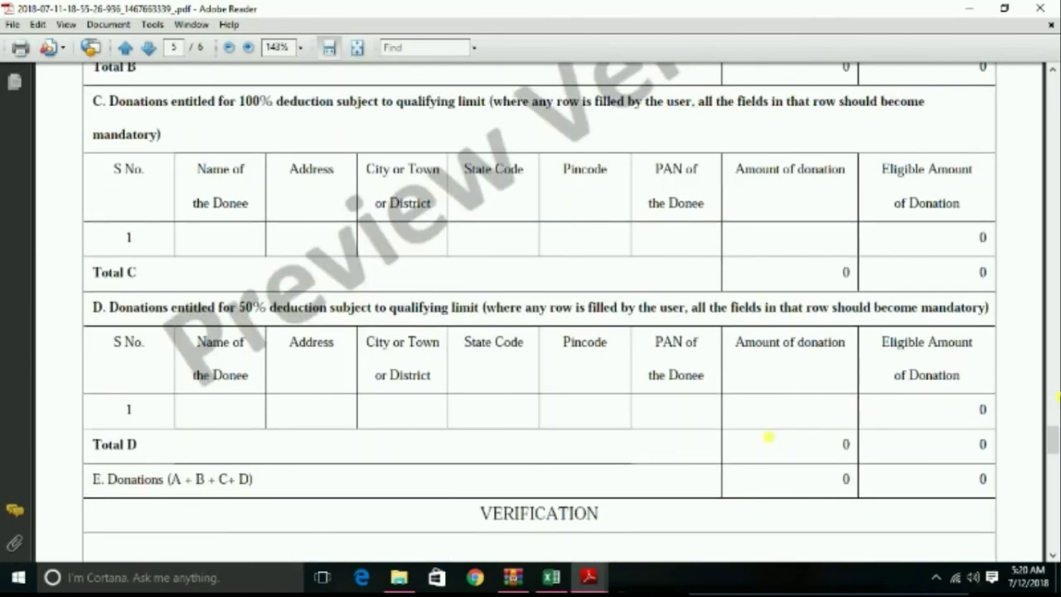
scroll(770, 437, down, 8)
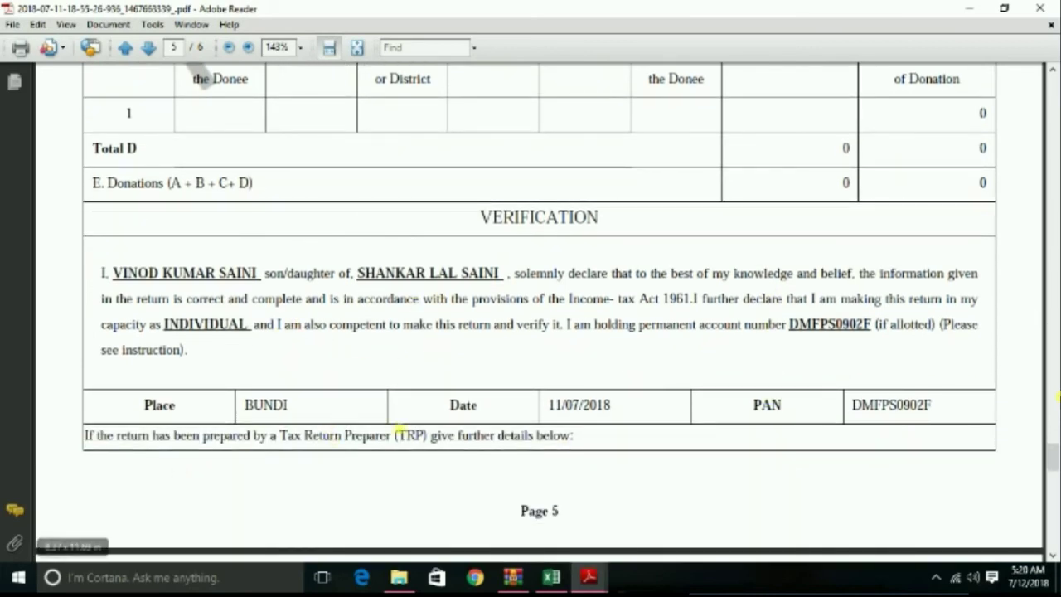
scroll(667, 399, down, 2)
scroll(667, 400, down, 8)
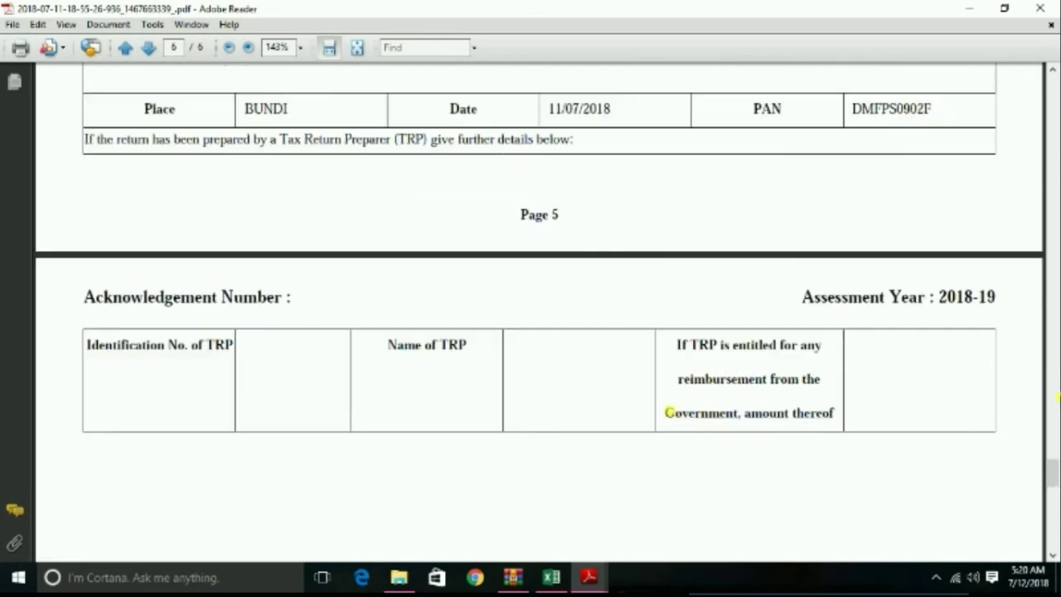
scroll(668, 403, down, 8)
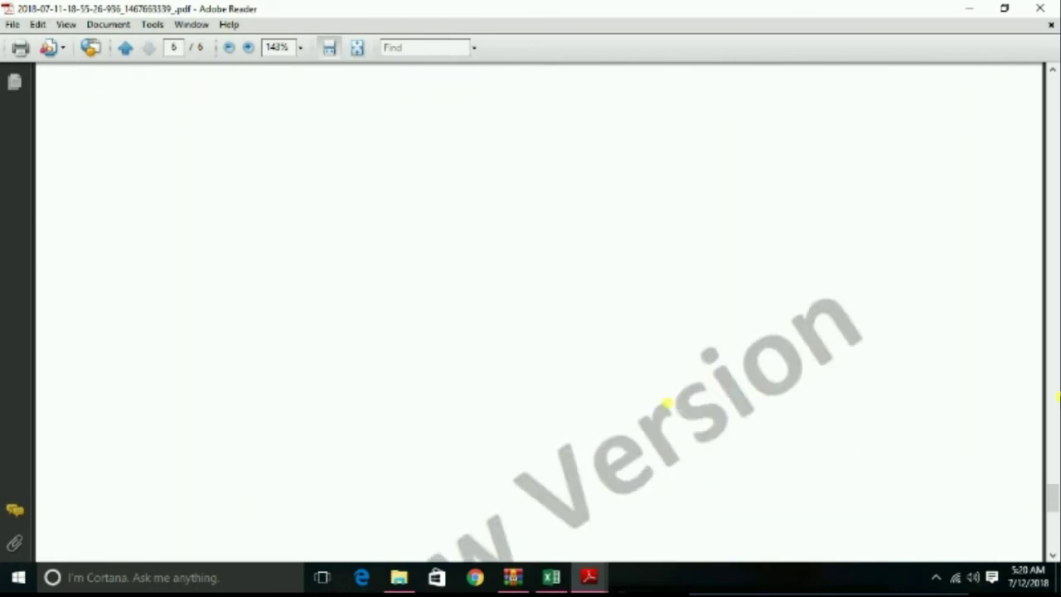
Return to the TDS1 salary table under Tax Details and recheck both employer entries
scroll(668, 406, up, 11)
scroll(667, 402, up, 20)
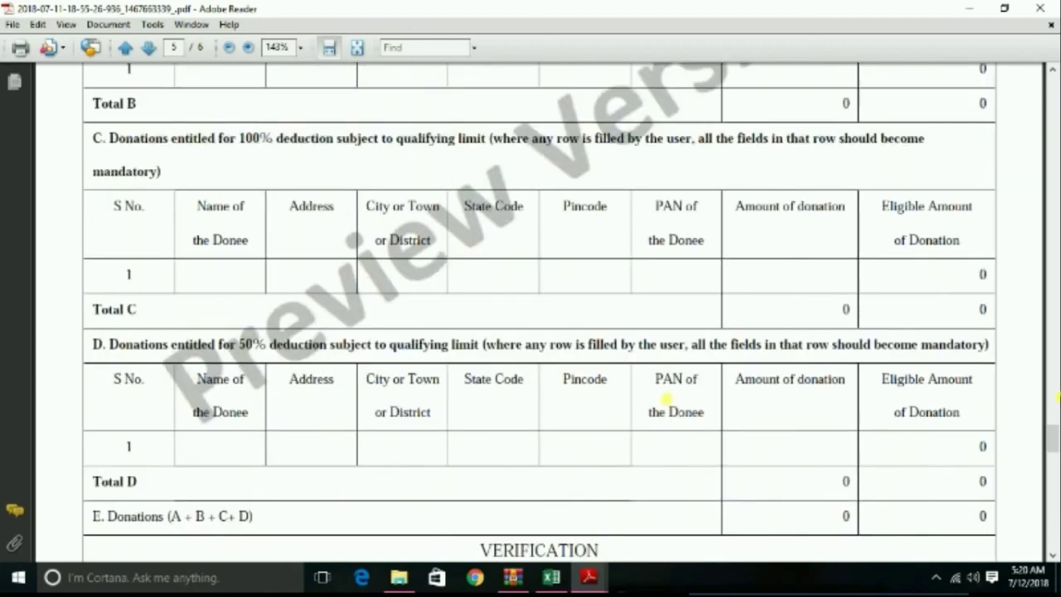
scroll(668, 400, up, 5)
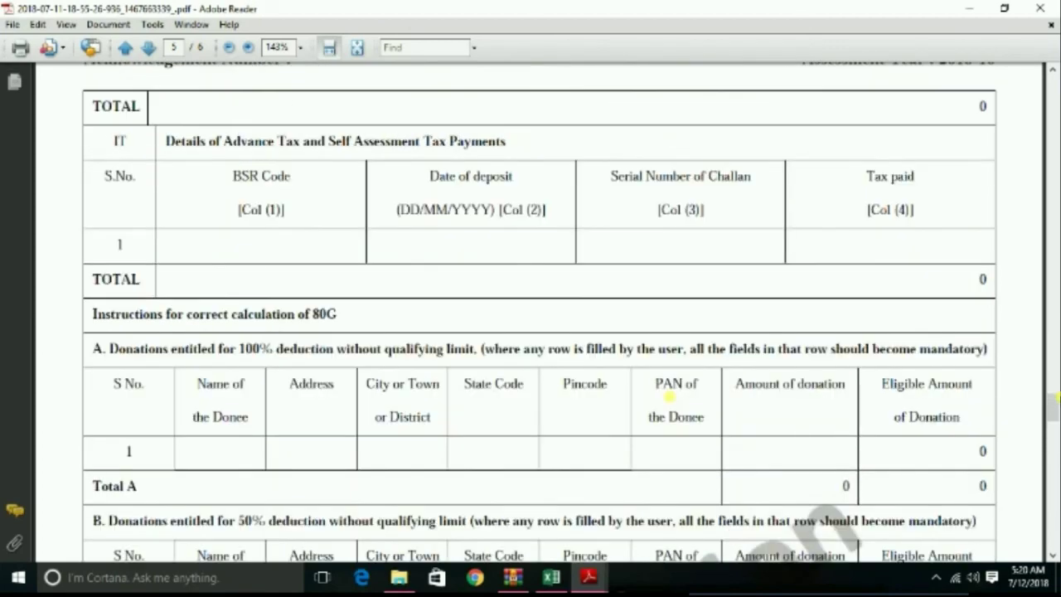
scroll(668, 398, up, 20)
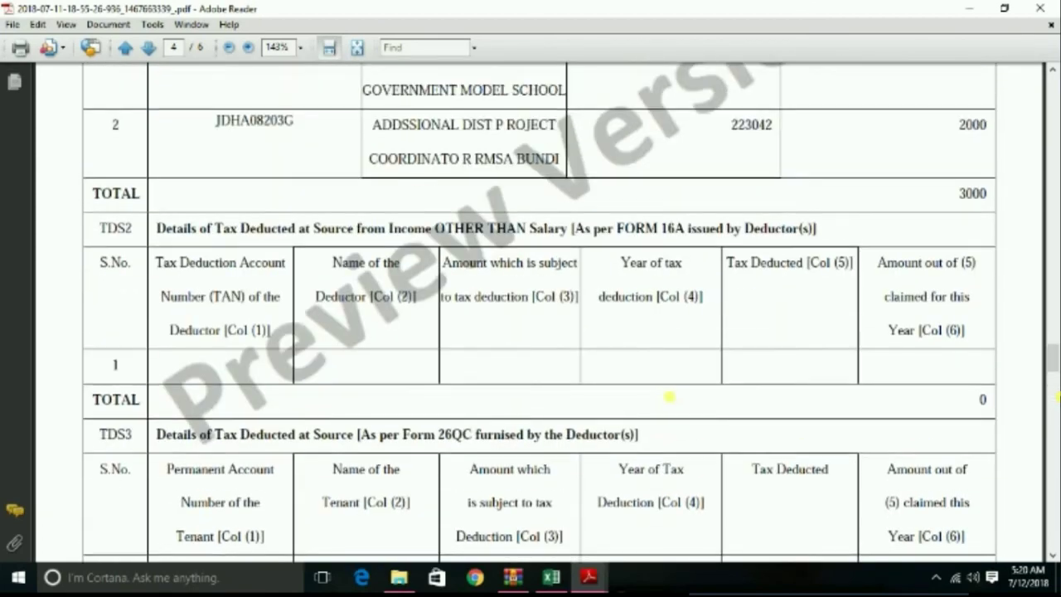
scroll(669, 397, up, 2)
scroll(903, 292, up, 18)
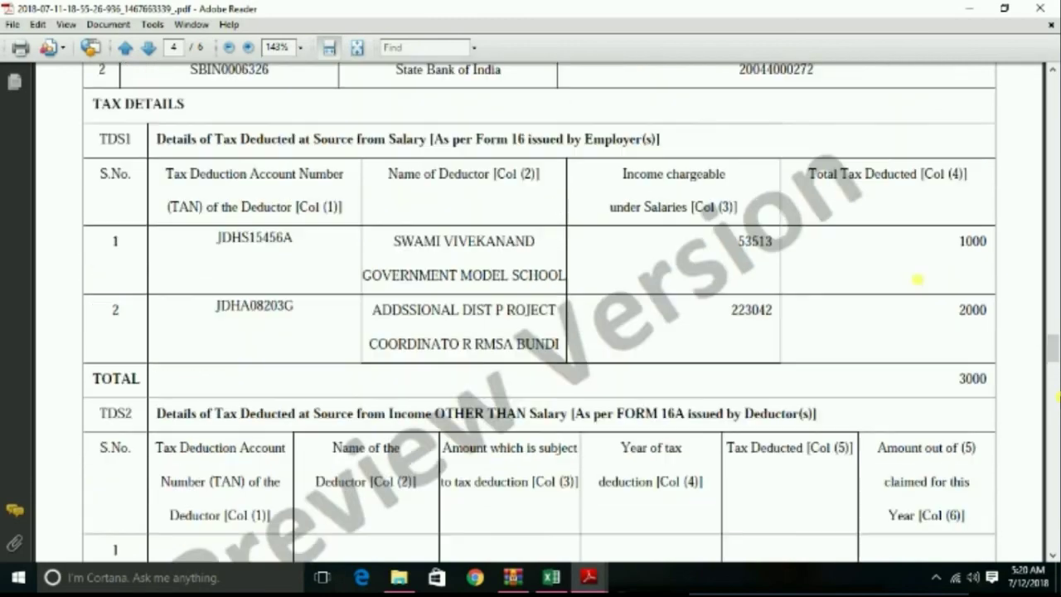